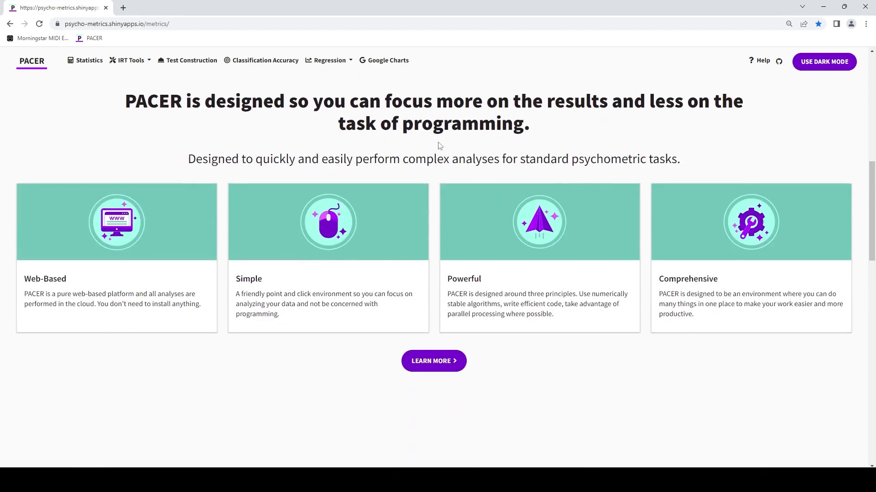
pyautogui.scroll(-2, 443, 162)
pyautogui.scroll(-18, 438, 263)
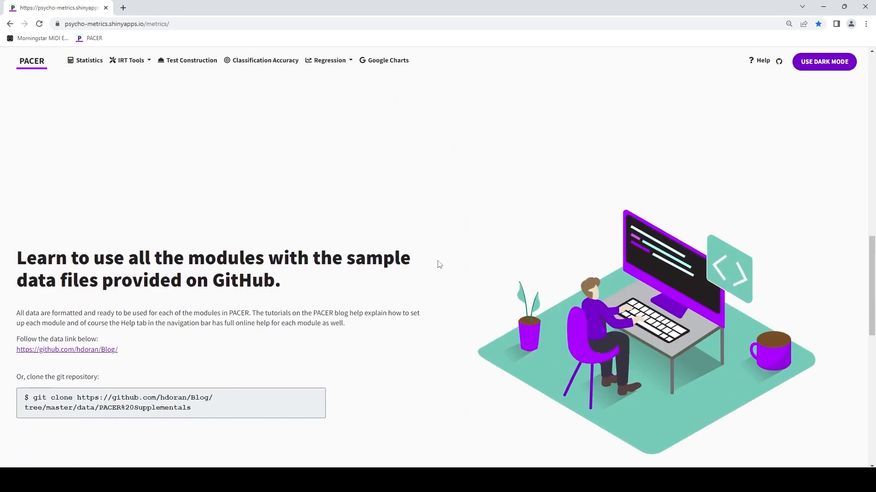
pyautogui.scroll(13, 445, 264)
pyautogui.scroll(15, 445, 264)
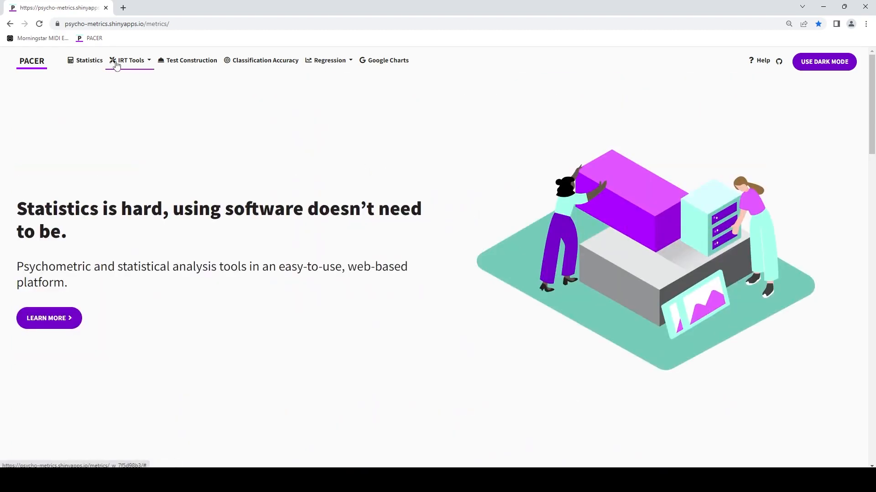
pyautogui.click(90, 64)
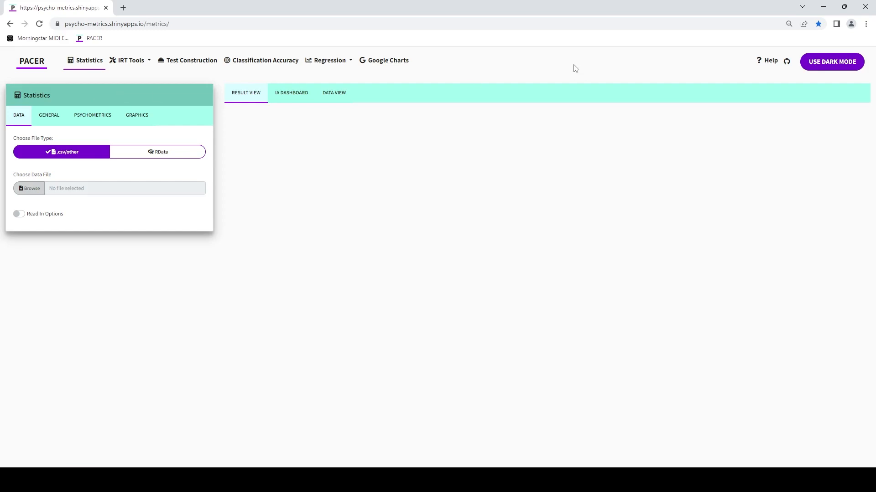
# Step: Open the help for Linear Regression and examine its background, tutorial and technical pages
pyautogui.click(775, 68)
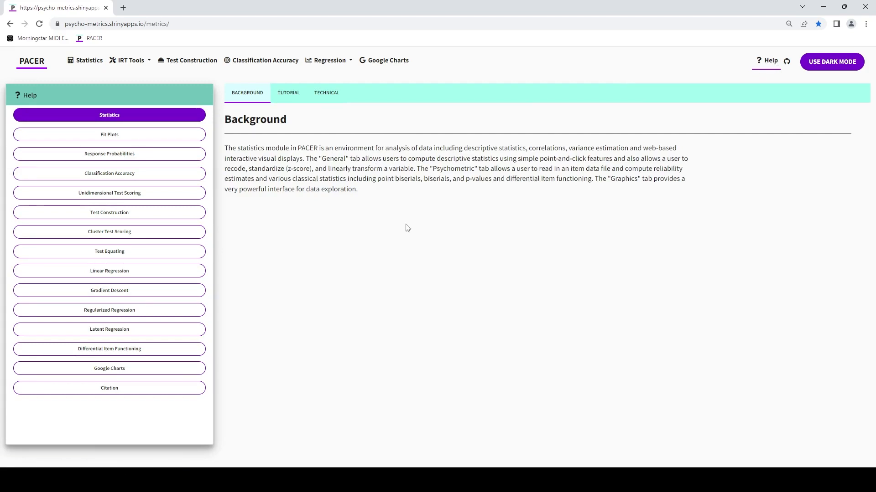
pyautogui.click(139, 273)
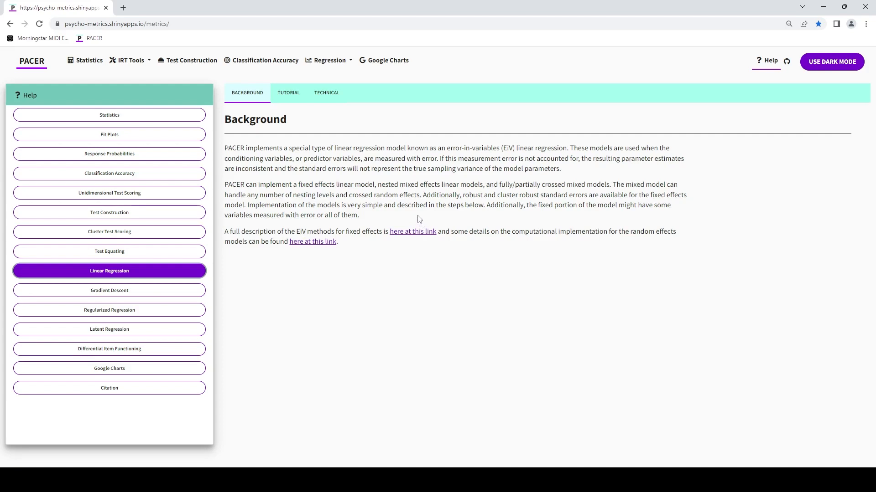
pyautogui.click(299, 93)
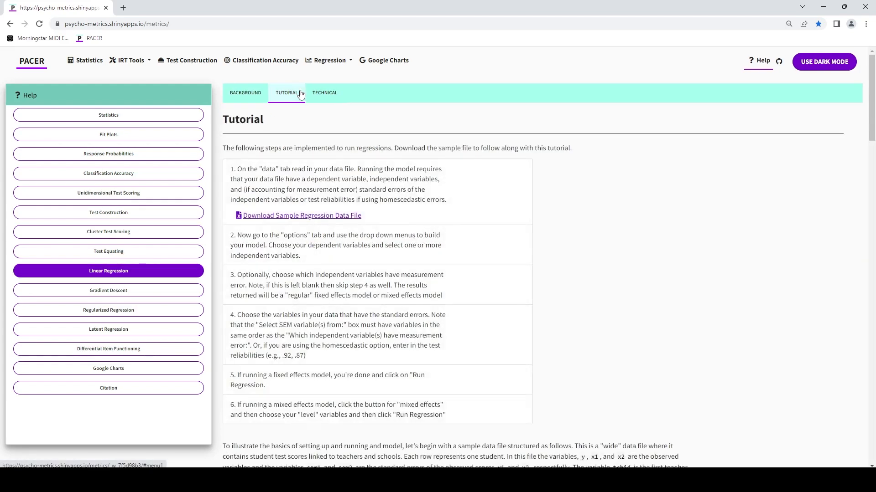
pyautogui.scroll(-4, 504, 248)
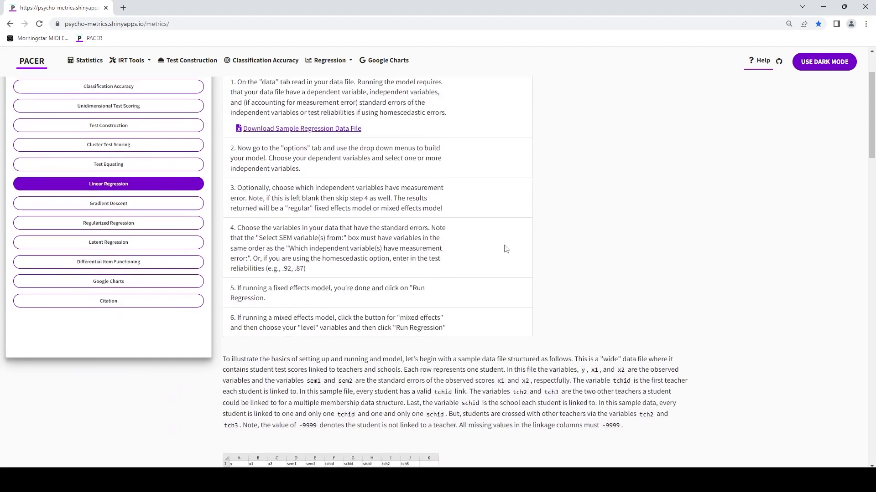
pyautogui.scroll(-4, 478, 239)
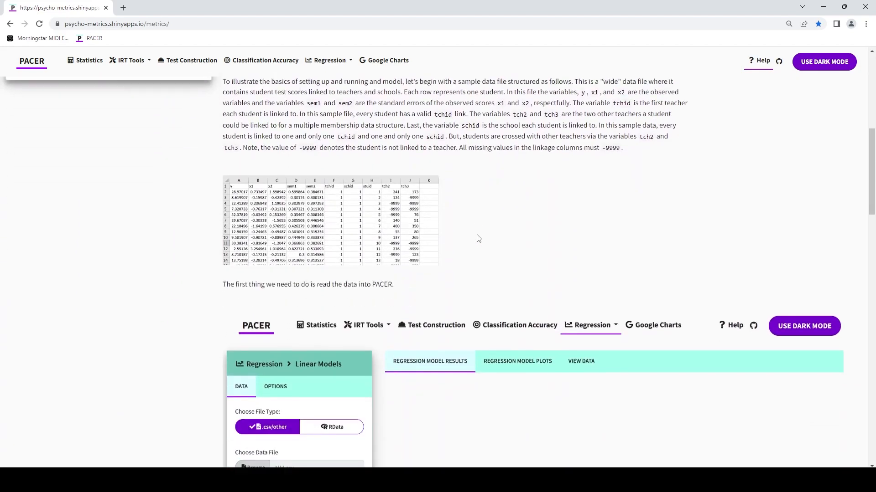
pyautogui.scroll(-14, 478, 236)
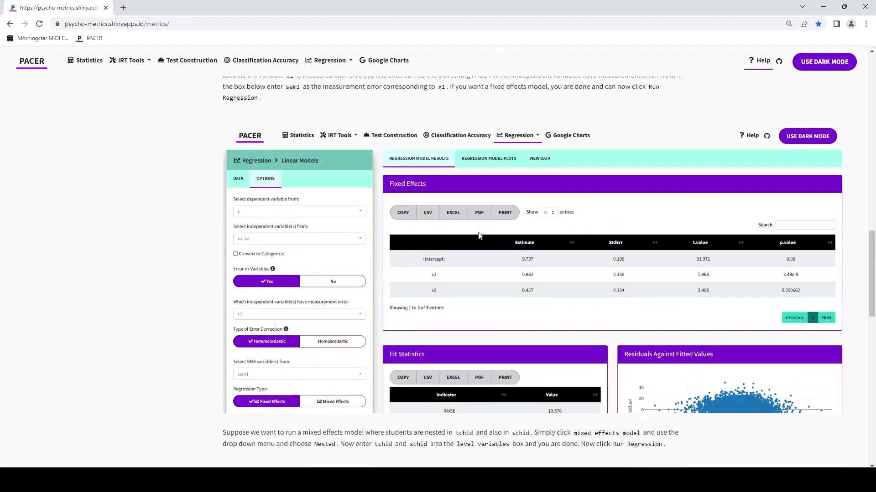
pyautogui.scroll(20, 478, 236)
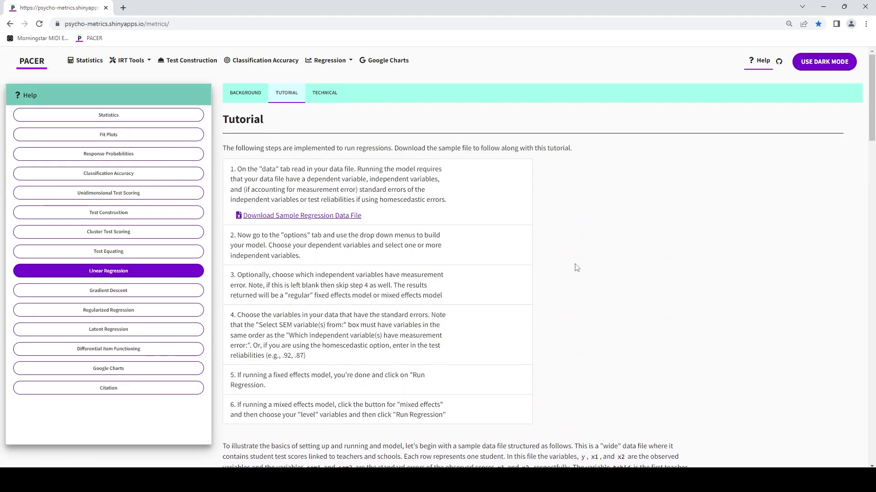
pyautogui.click(327, 93)
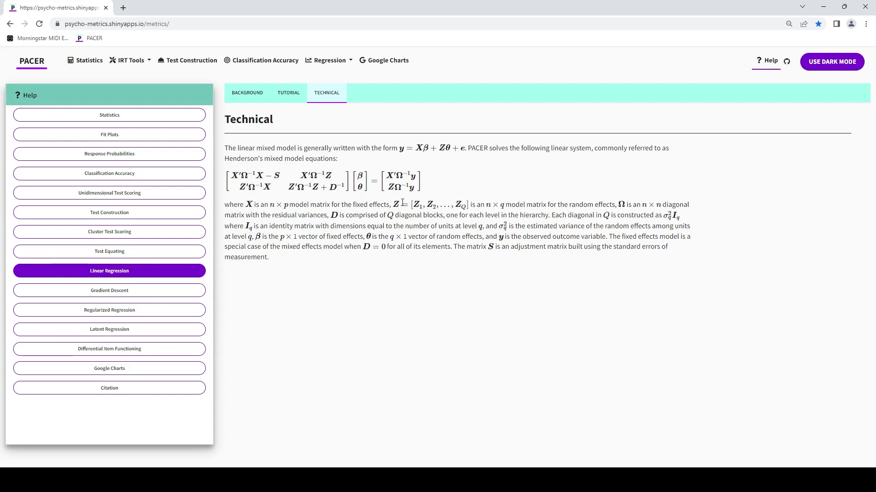
pyautogui.click(294, 96)
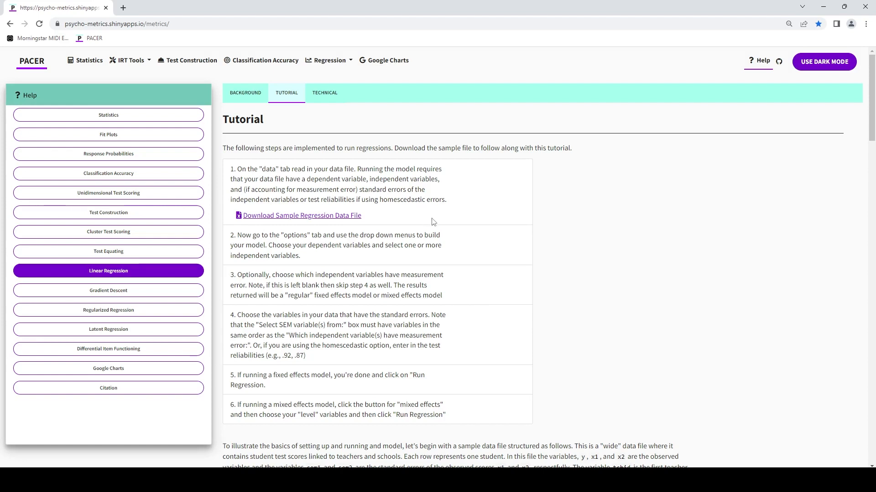
# Step: Open the Linear Models regression module, load MM.csv as the data file and check its read-in options
pyautogui.click(322, 63)
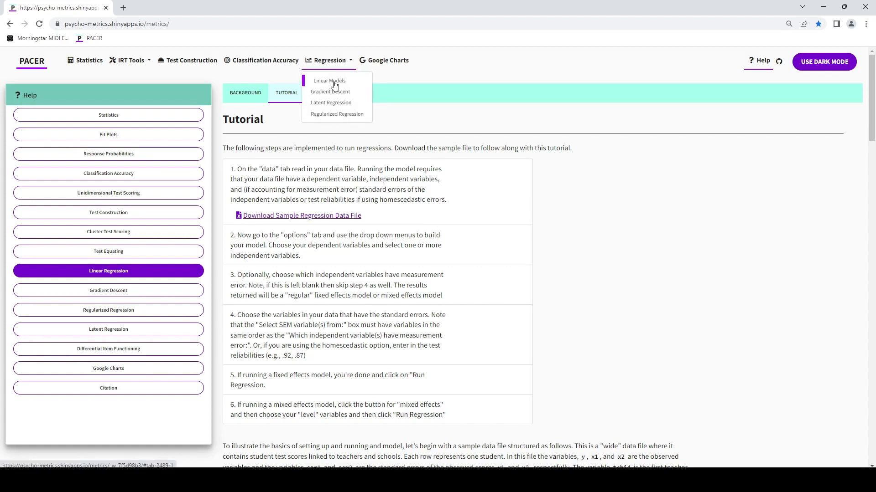
pyautogui.click(334, 85)
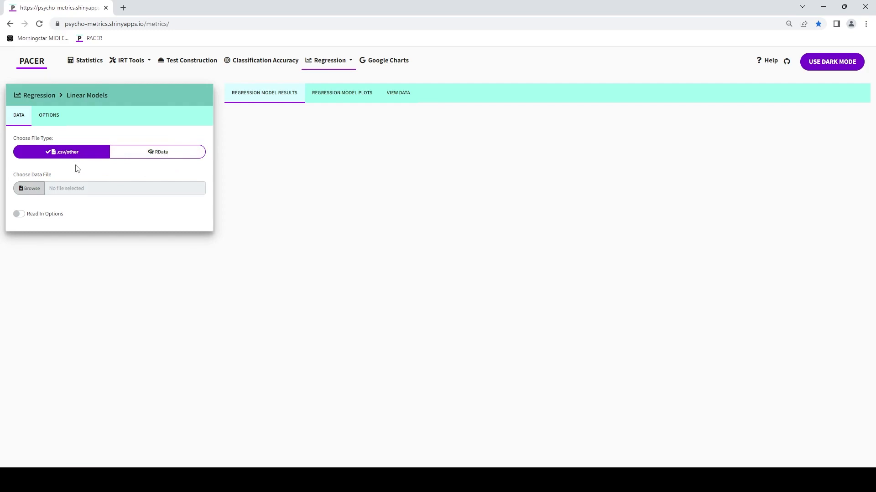
pyautogui.click(31, 193)
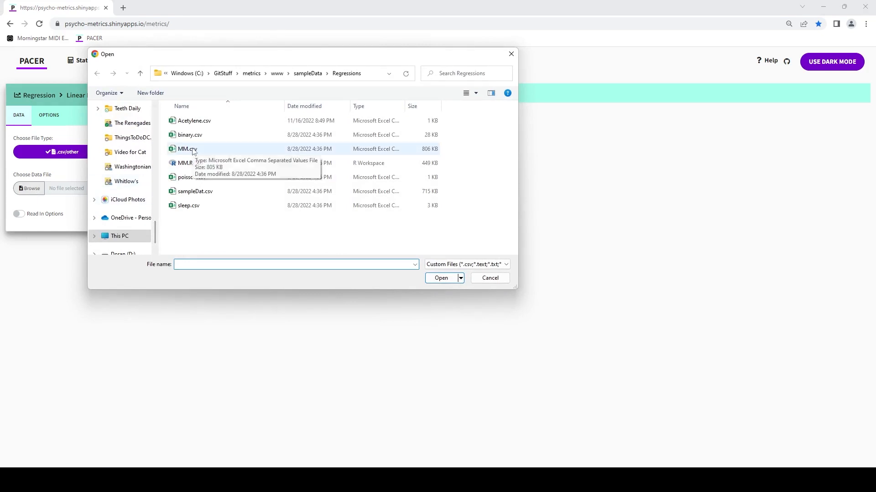
pyautogui.doubleClick(193, 150)
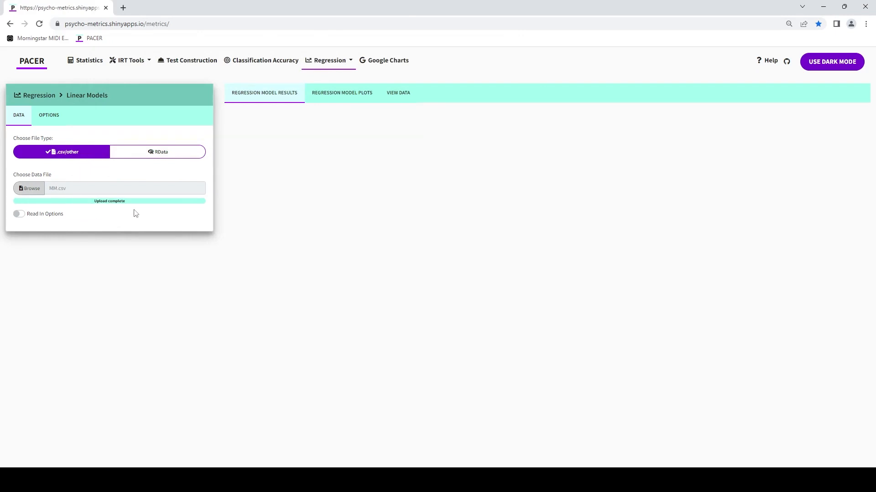
pyautogui.click(55, 218)
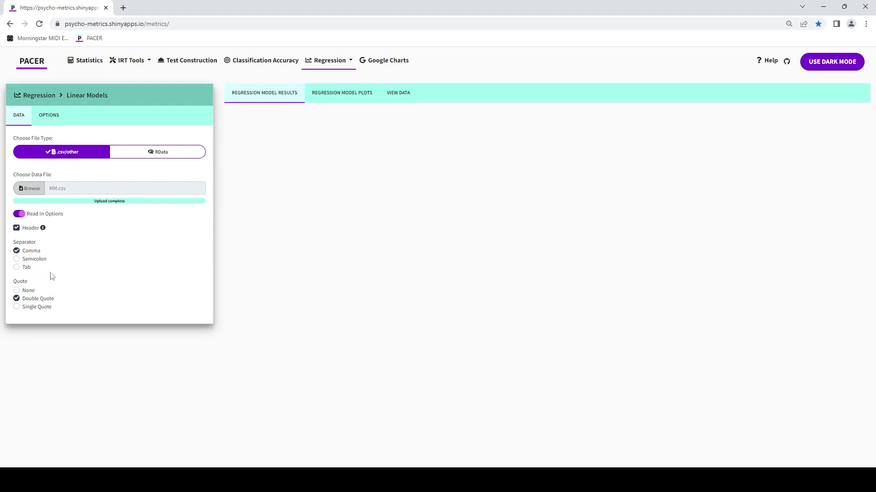
pyautogui.click(58, 218)
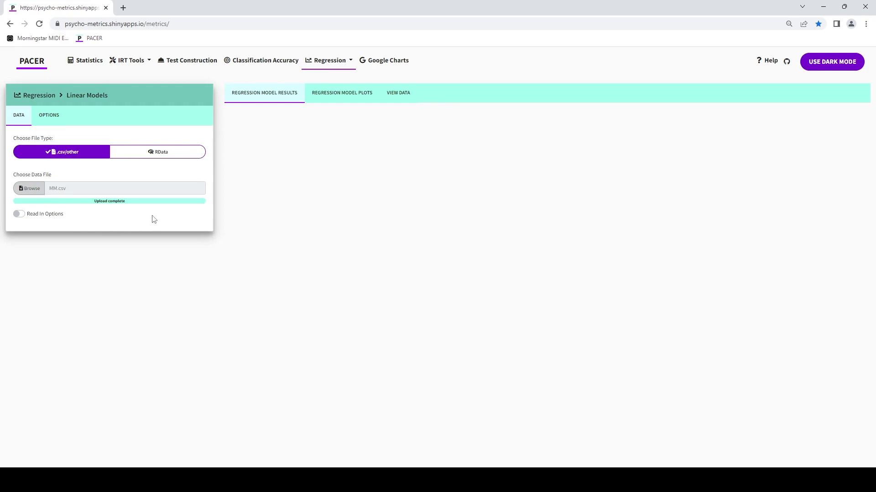
# Step: Show the loaded data with 30 entries per page and examine the student, teacher and school ID columns
pyautogui.click(397, 101)
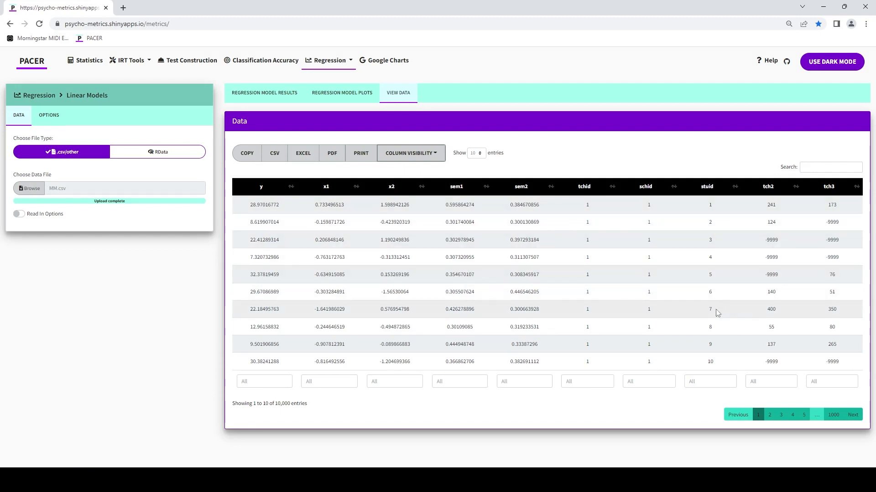
pyautogui.click(473, 156)
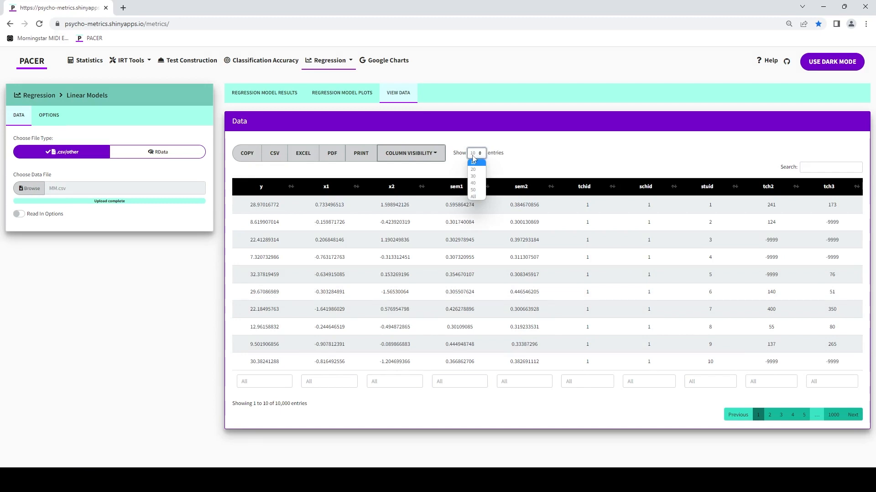
pyautogui.click(473, 176)
pyautogui.scroll(-1, 639, 220)
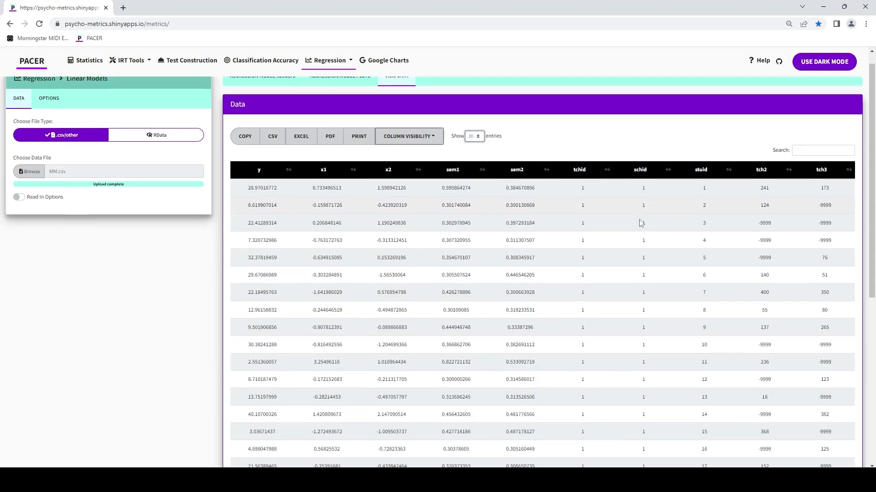
pyautogui.scroll(-6, 639, 220)
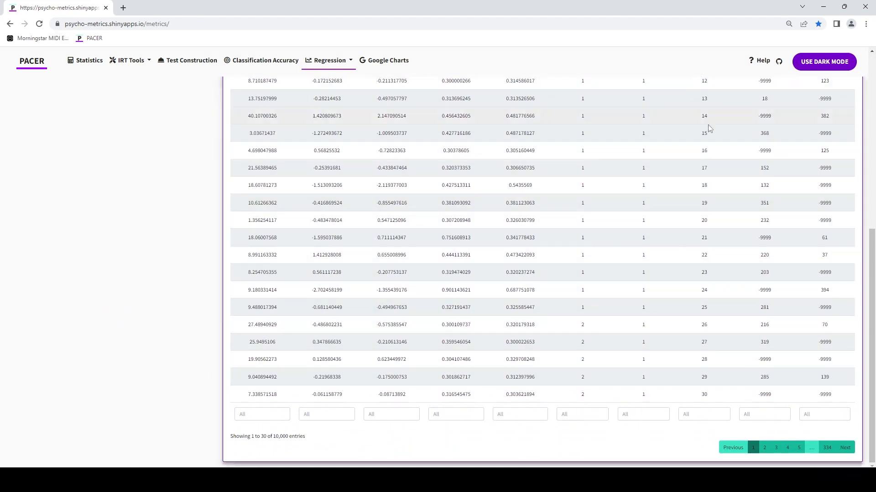
pyautogui.scroll(7, 643, 301)
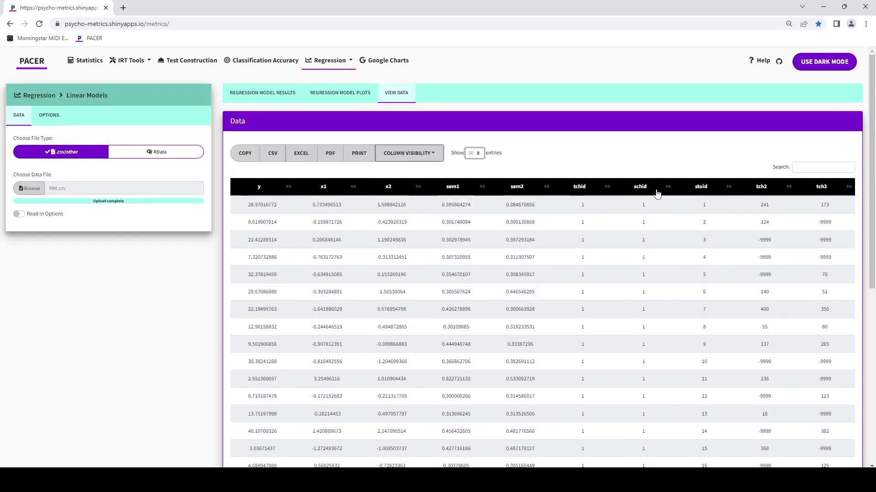
pyautogui.scroll(-6, 658, 197)
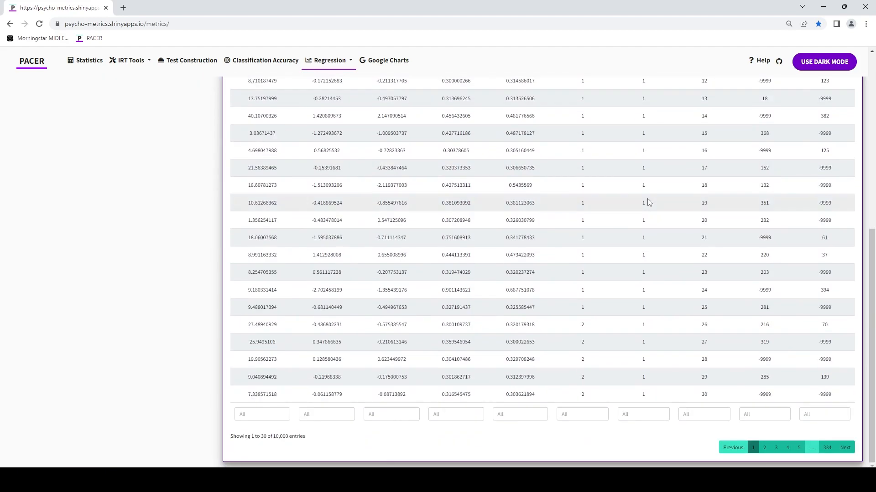
pyautogui.scroll(6, 647, 203)
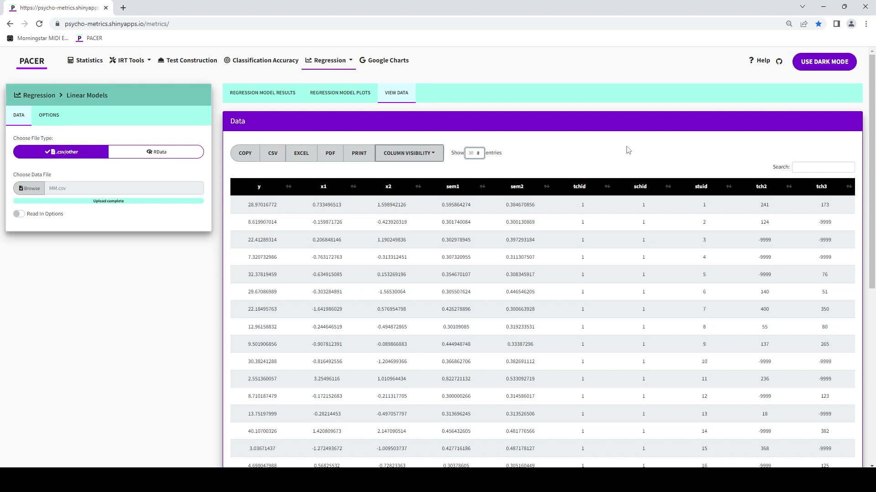
# Step: Filter the data table's x2 column to values from about 0.26 upward
pyautogui.scroll(-7, 426, 288)
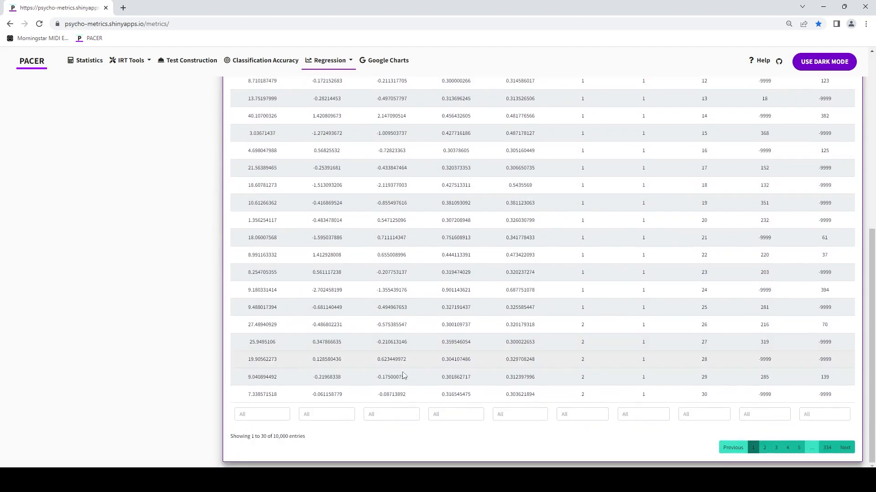
pyautogui.click(397, 414)
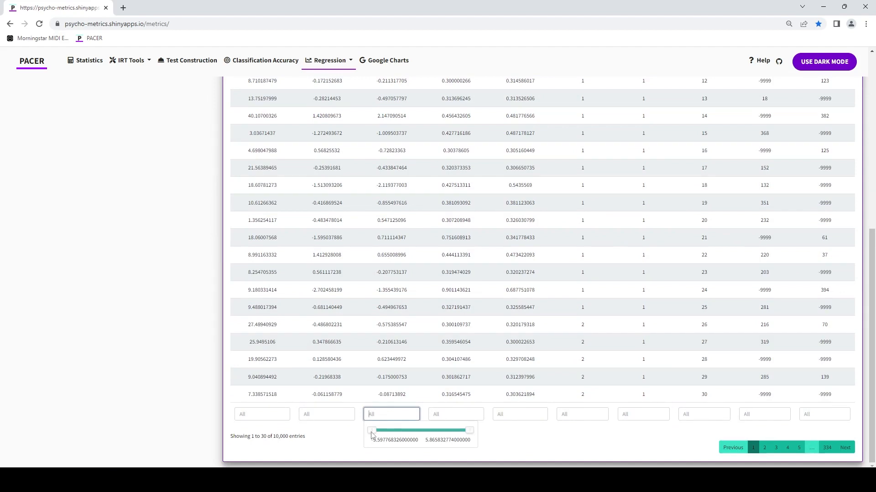
pyautogui.moveTo(371, 430); pyautogui.dragTo(421, 439)
pyautogui.click(534, 444)
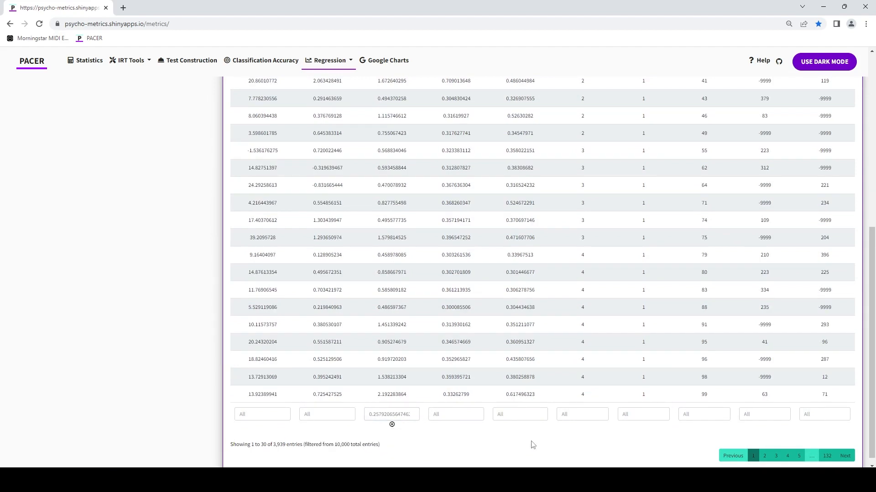
pyautogui.scroll(7, 568, 390)
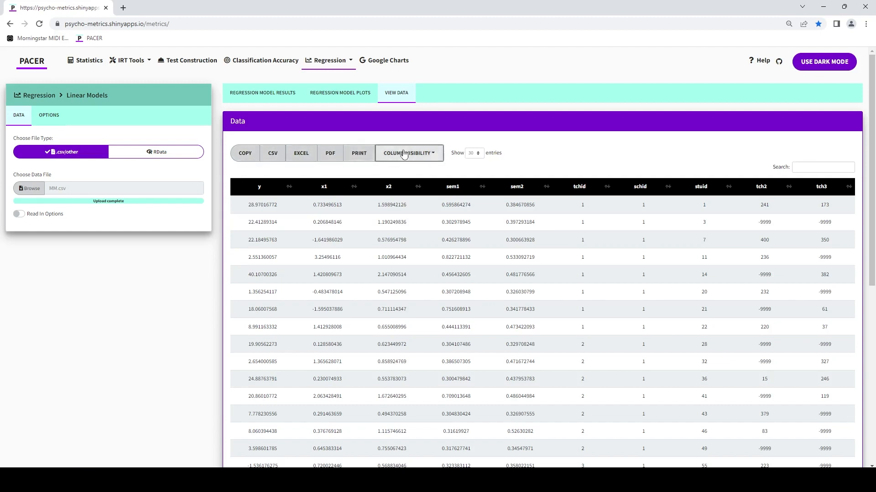
# Step: Set y as the dependent variable and x1 and x2 as the independent variables in the regression options
pyautogui.click(254, 90)
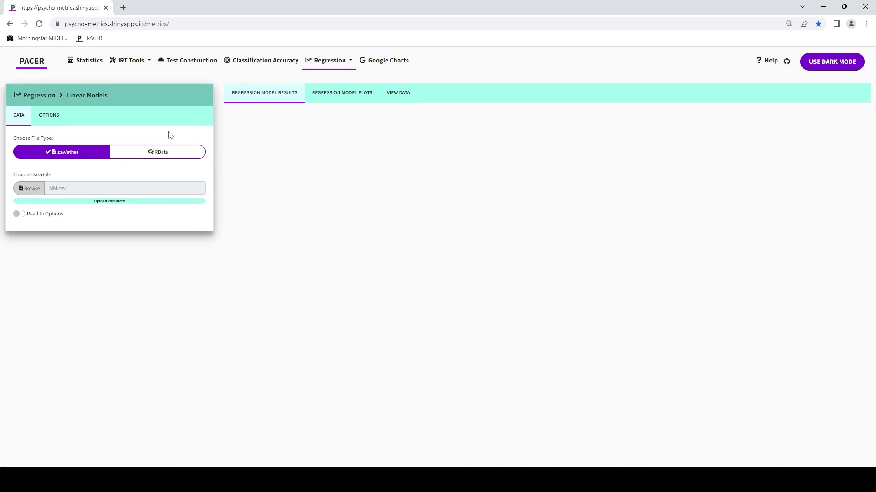
pyautogui.click(50, 117)
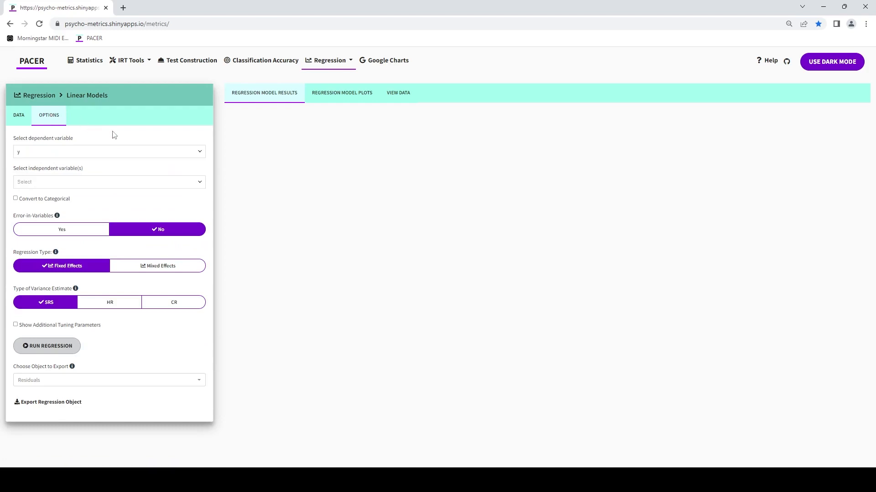
pyautogui.click(50, 153)
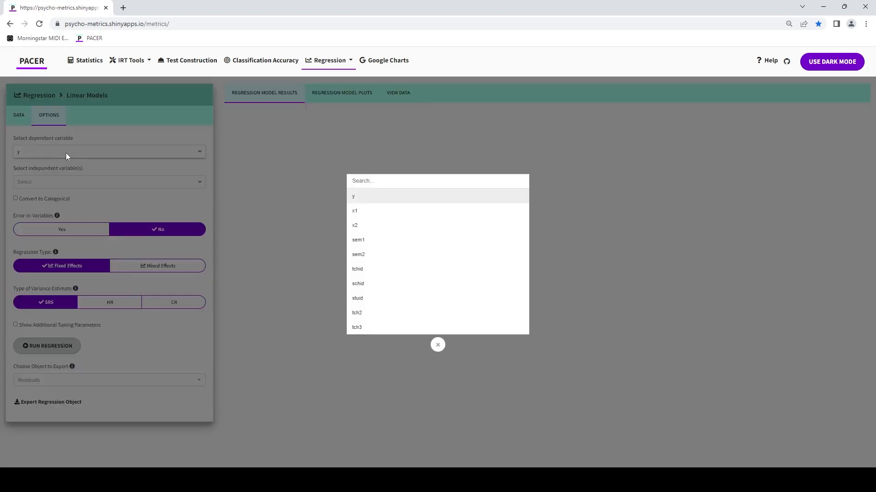
pyautogui.click(361, 200)
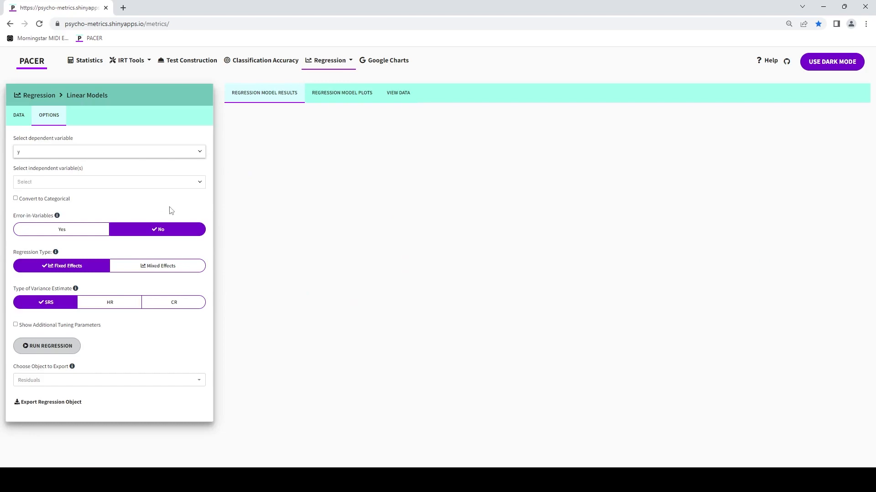
pyautogui.click(160, 185)
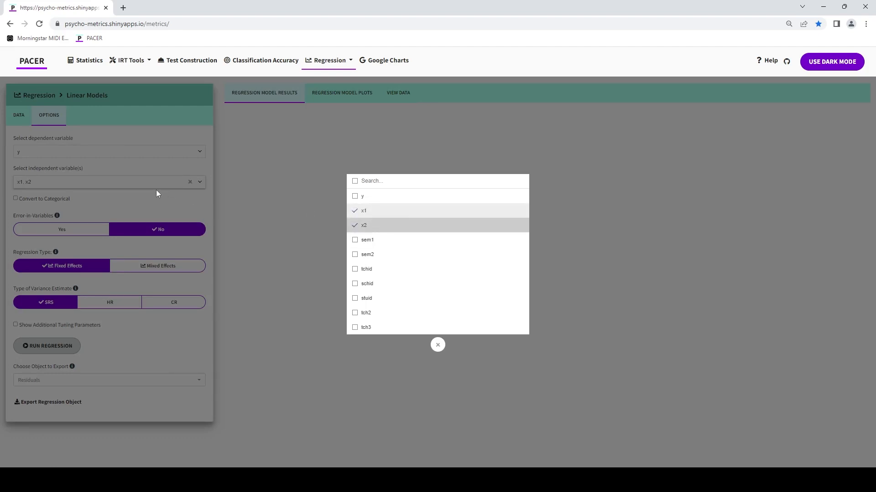
pyautogui.click(167, 202)
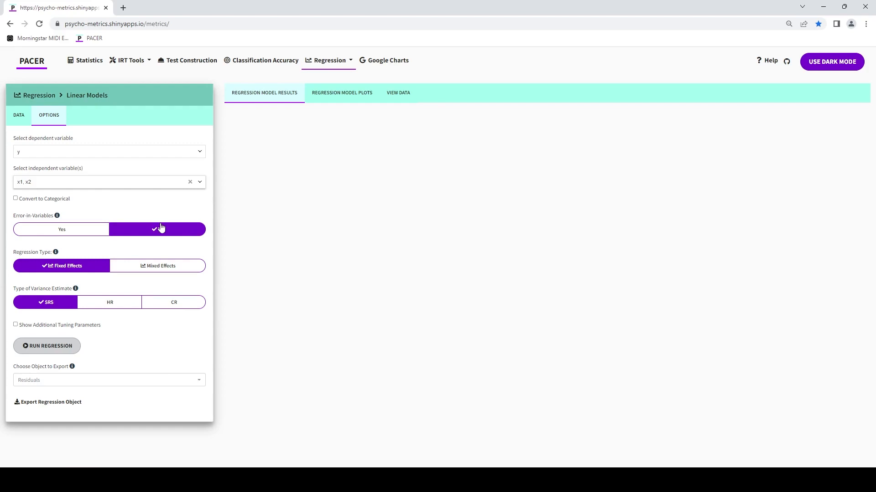
# Step: Run the fixed-effects regression of y on x1 and x2, and inspect the residual plot's low fitted values and the QQ plot
pyautogui.click(59, 349)
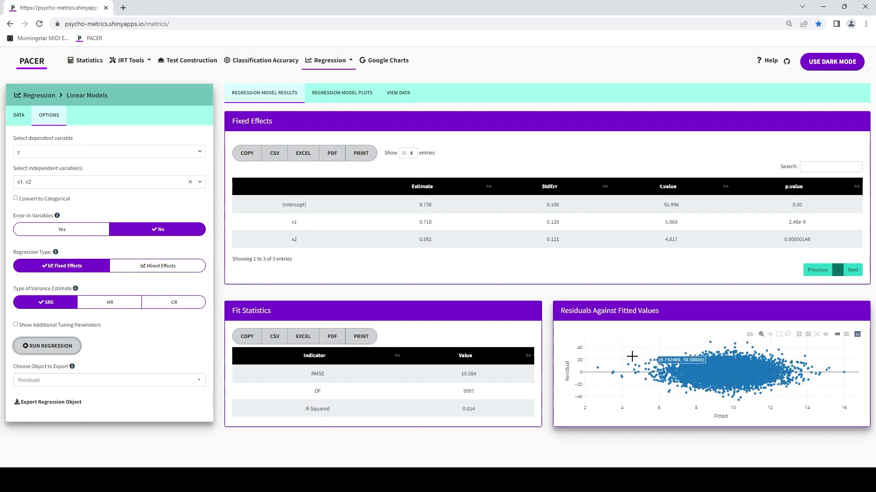
pyautogui.moveTo(604, 352); pyautogui.dragTo(681, 398)
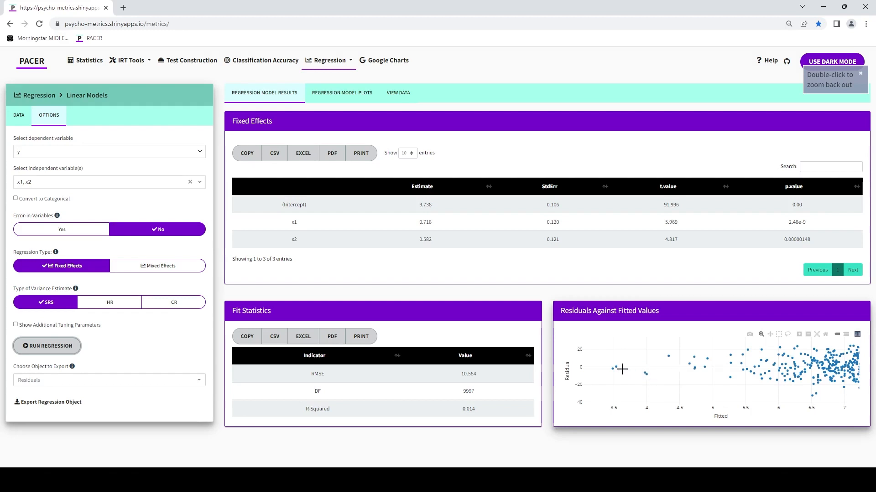
pyautogui.moveTo(622, 369)
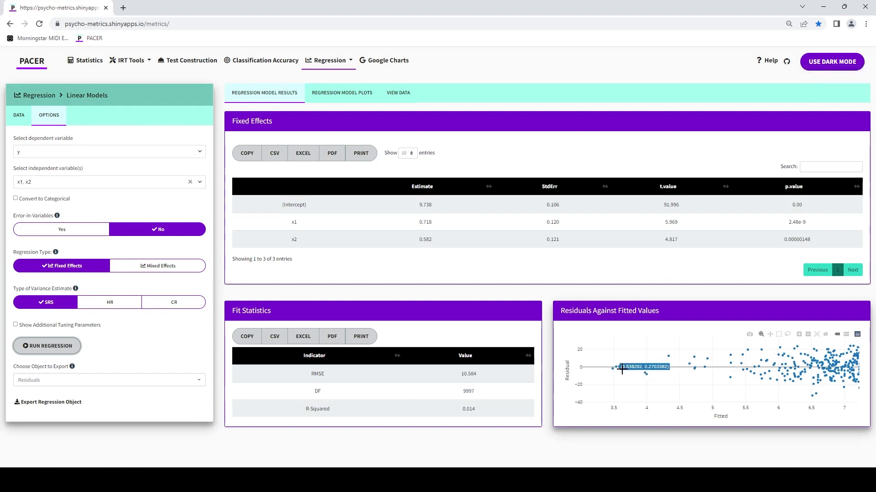
pyautogui.click(339, 94)
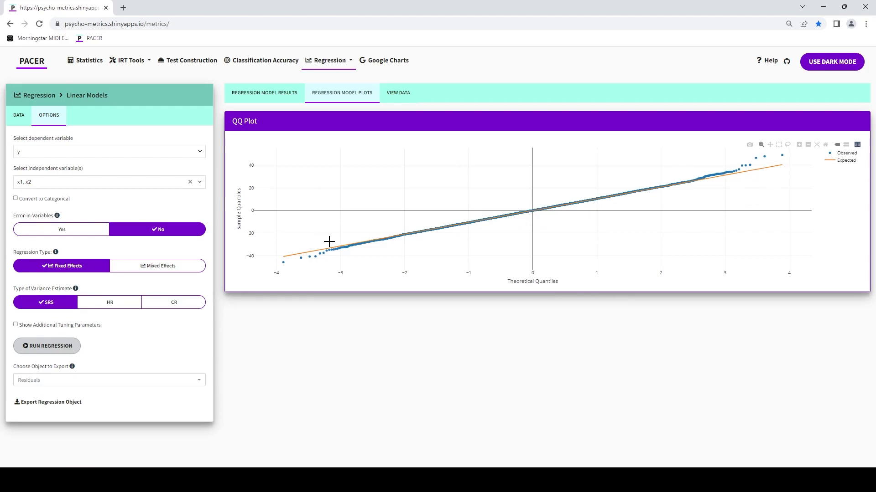
pyautogui.click(267, 93)
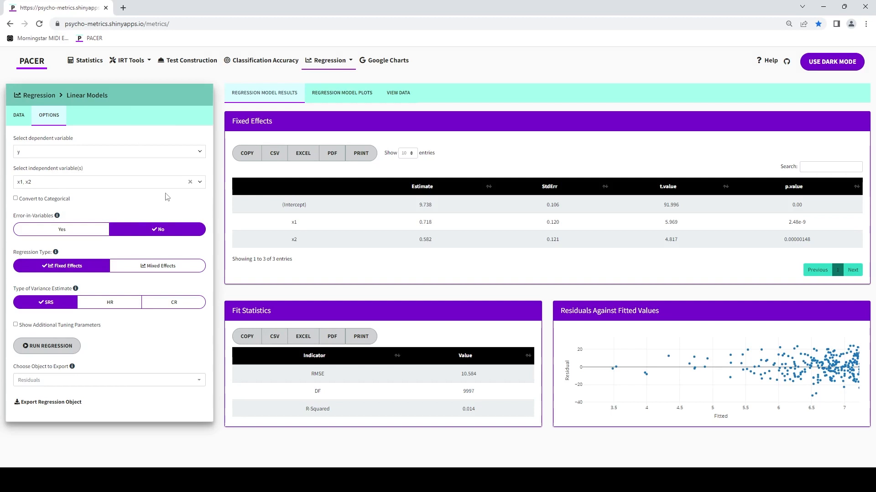
# Step: Enable error-in-variables and mark both x1 and x2 as independent variables with measurement error
pyautogui.moveTo(57, 217)
pyautogui.click(63, 230)
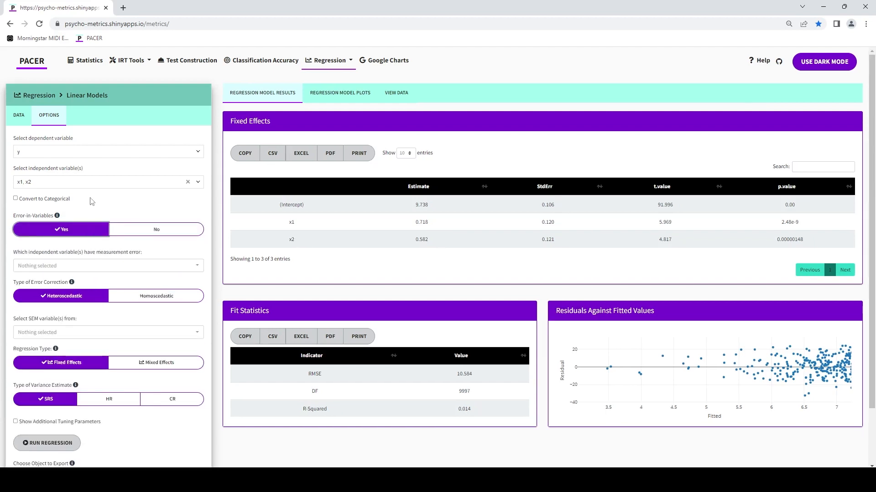
pyautogui.click(114, 269)
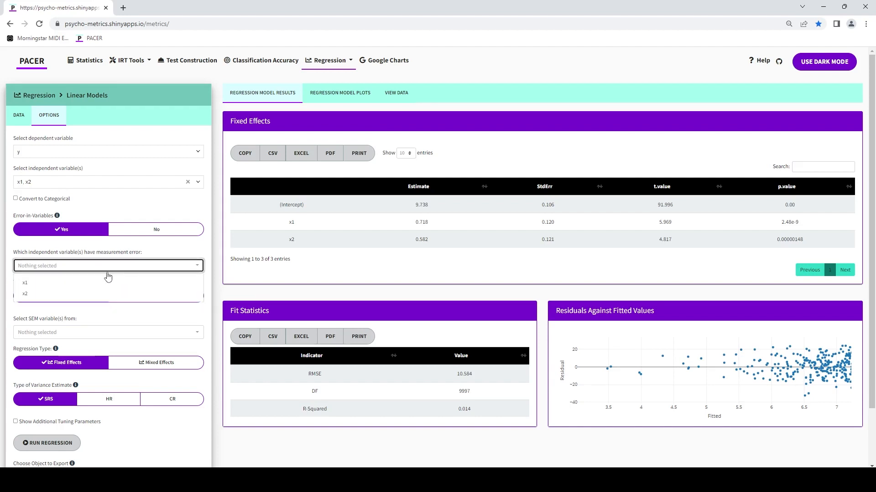
pyautogui.click(108, 283)
pyautogui.click(103, 297)
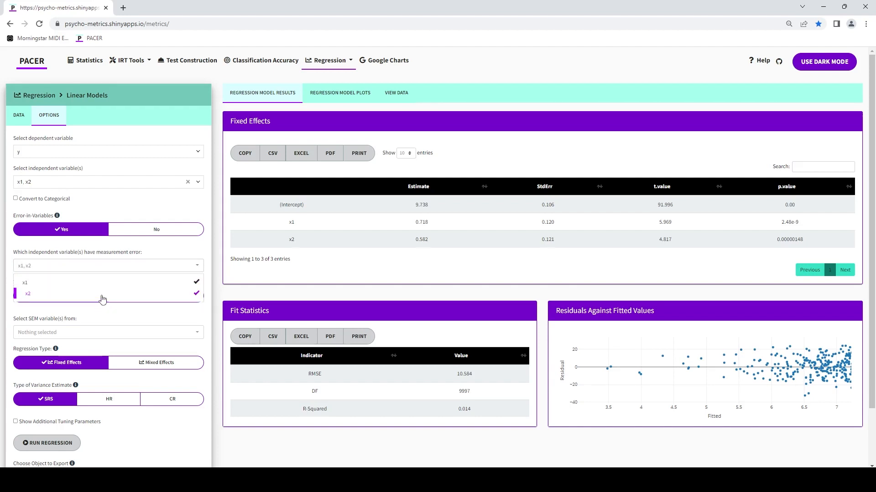
pyautogui.click(154, 211)
# Step: Choose sem1 and sem2 as the SEM variables for the heteroscedastic error correction
pyautogui.scroll(-2, 153, 276)
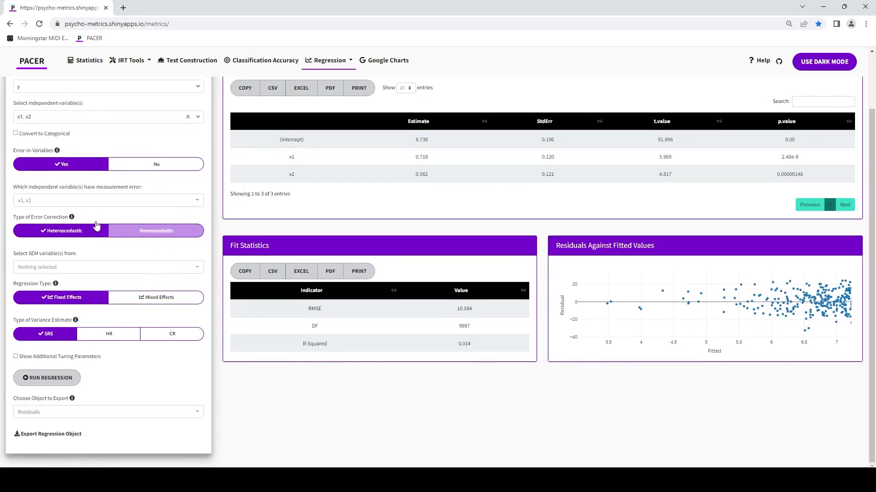
pyautogui.moveTo(67, 223)
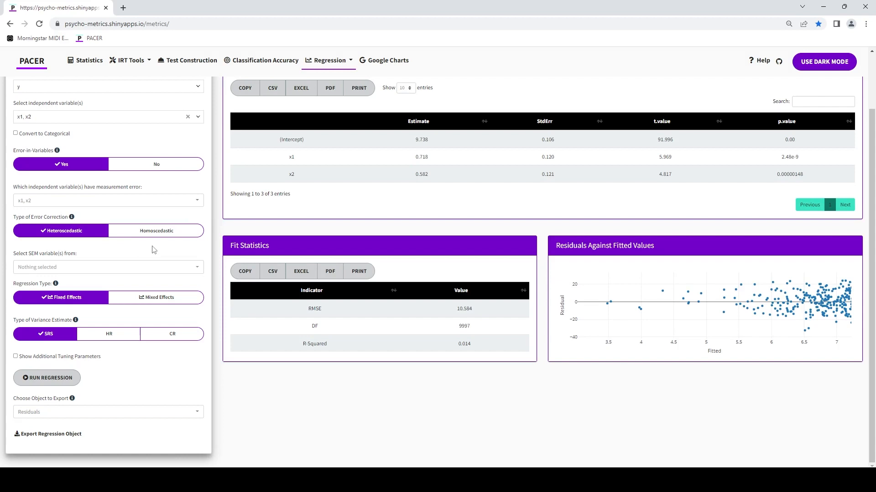
pyautogui.click(109, 268)
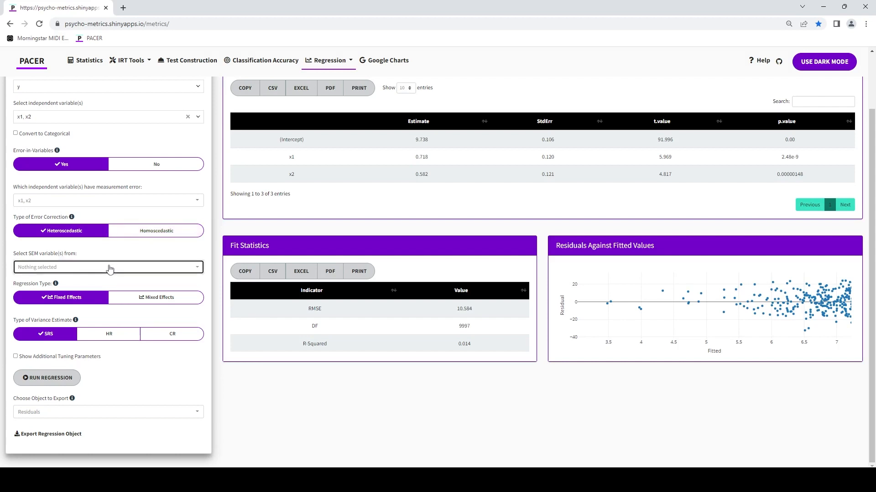
pyautogui.click(104, 319)
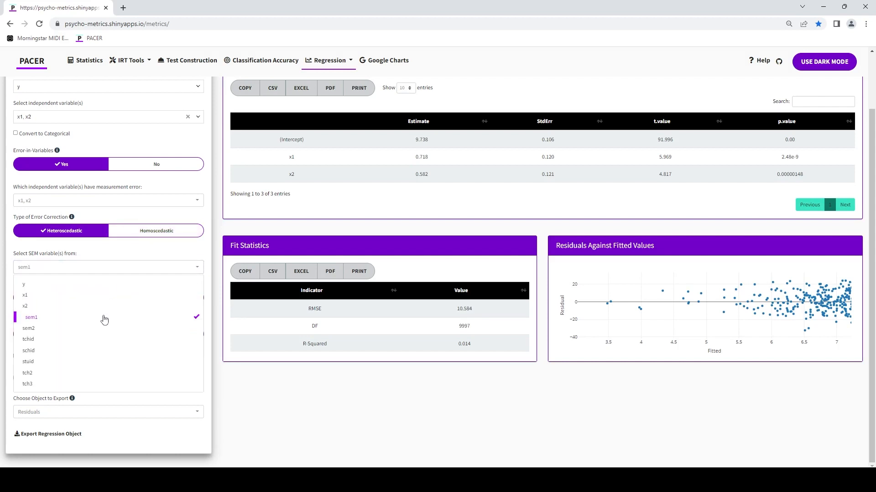
pyautogui.click(108, 330)
pyautogui.click(152, 249)
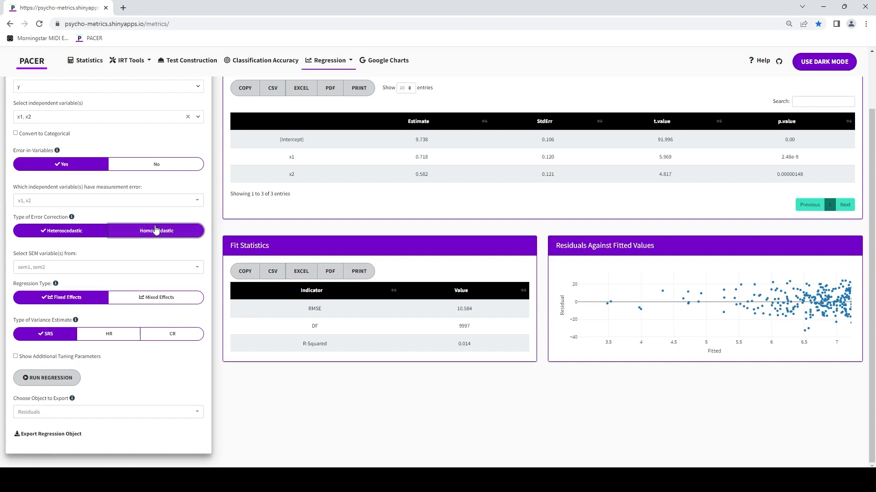
# Step: Try the homoscedastic error correction with its test reliabilities entry, and return to the heteroscedastic correction
pyautogui.click(156, 231)
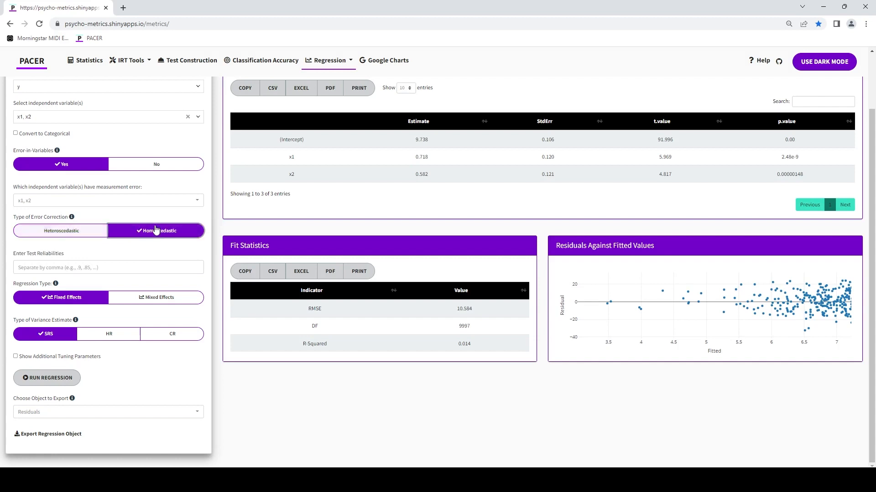
pyautogui.click(166, 267)
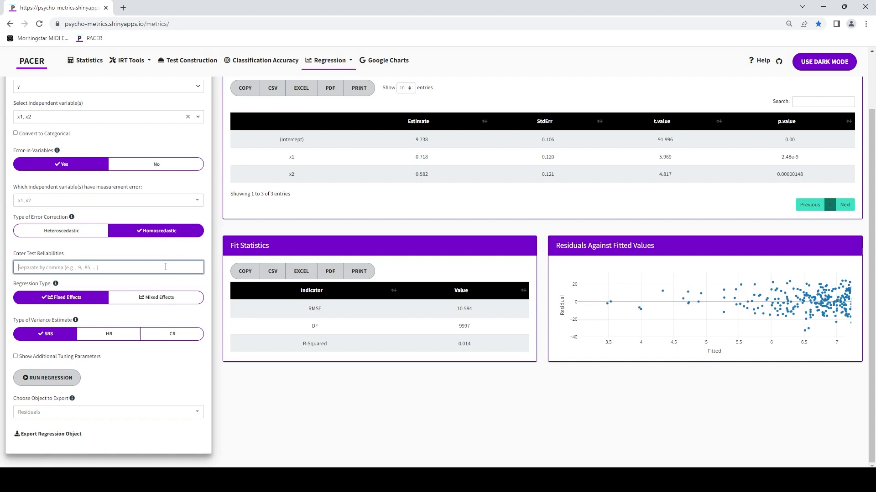
pyautogui.write('.87, .92')
pyautogui.click(66, 232)
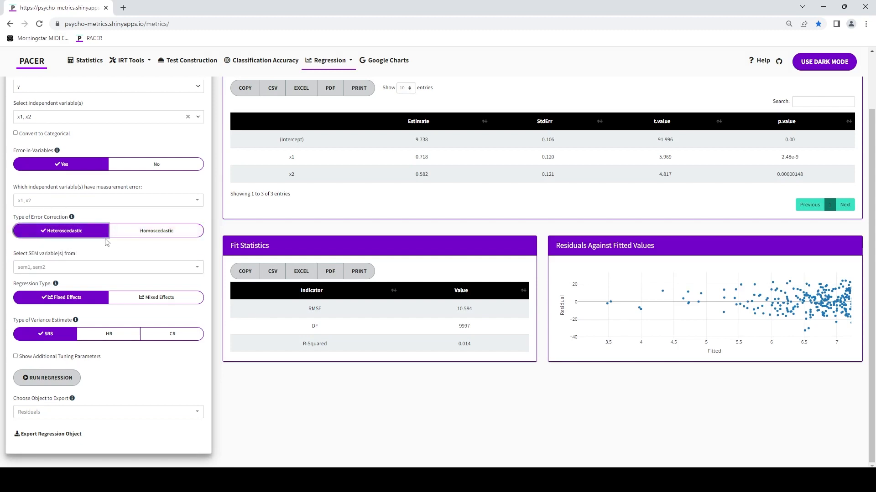
pyautogui.click(125, 233)
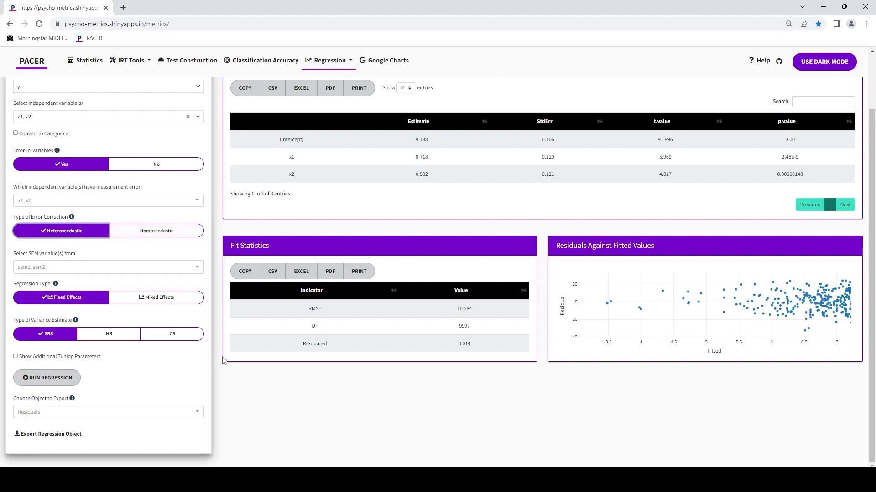
# Step: Run the error-in-variables regression and review its estimates, predictor reliabilities and QQ plot
pyautogui.click(54, 378)
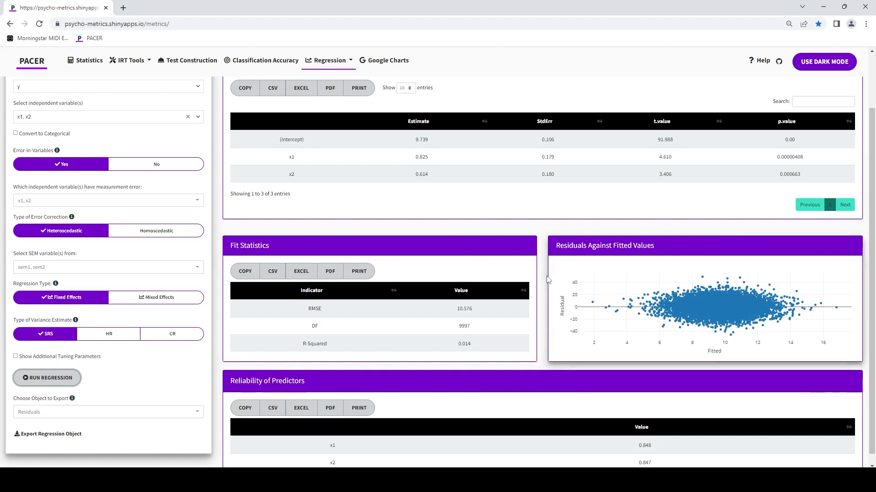
pyautogui.scroll(-1, 507, 347)
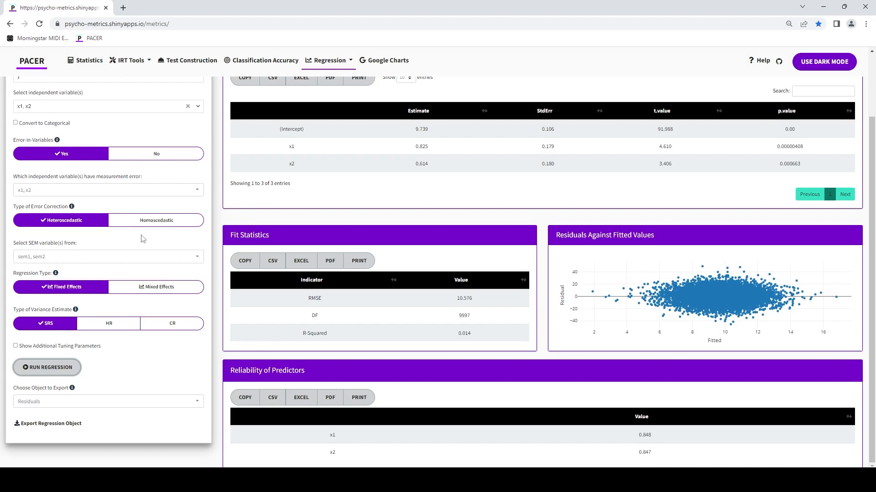
pyautogui.scroll(2, 143, 239)
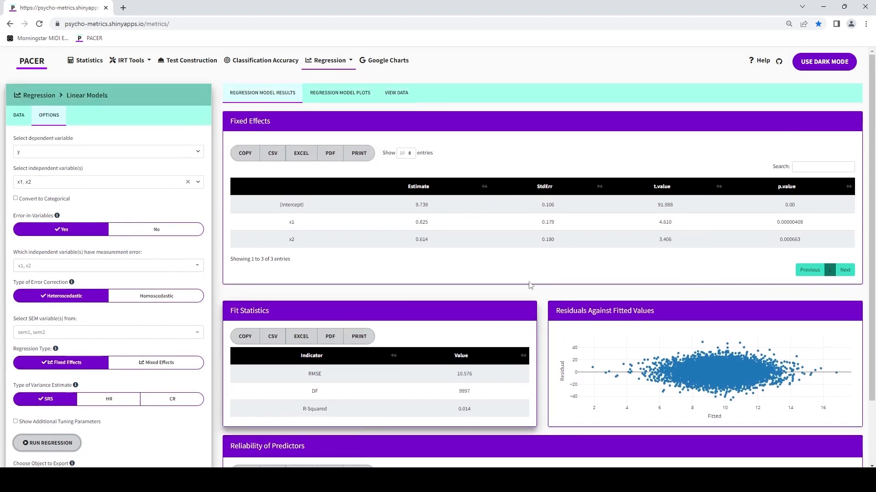
pyautogui.click(359, 99)
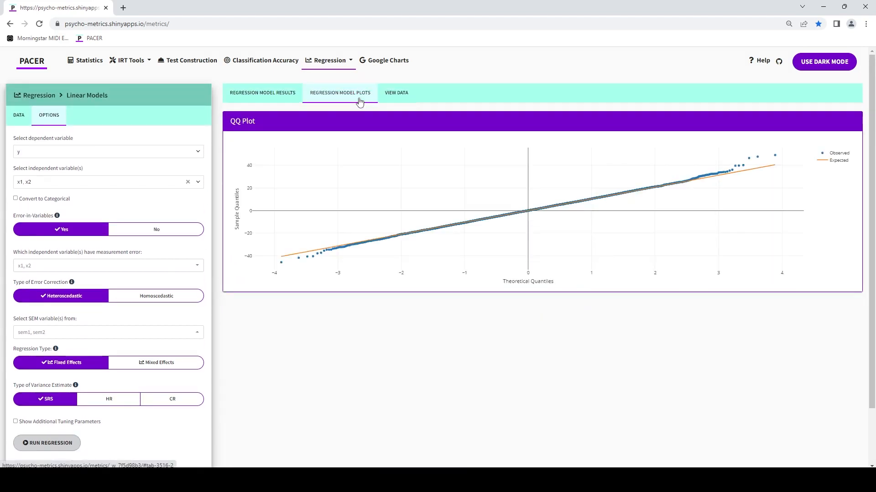
pyautogui.click(272, 94)
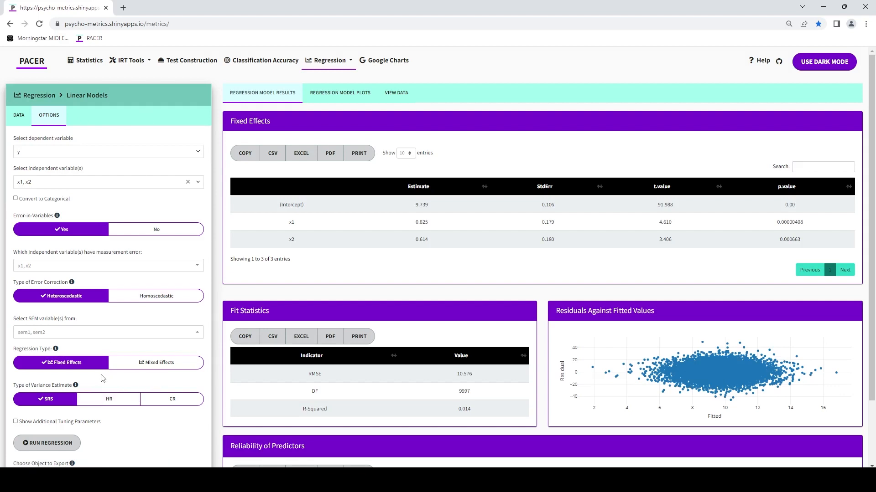
# Step: Rerun the regression with the CR variance estimate, using schid as the cluster variable
pyautogui.scroll(-2, 127, 371)
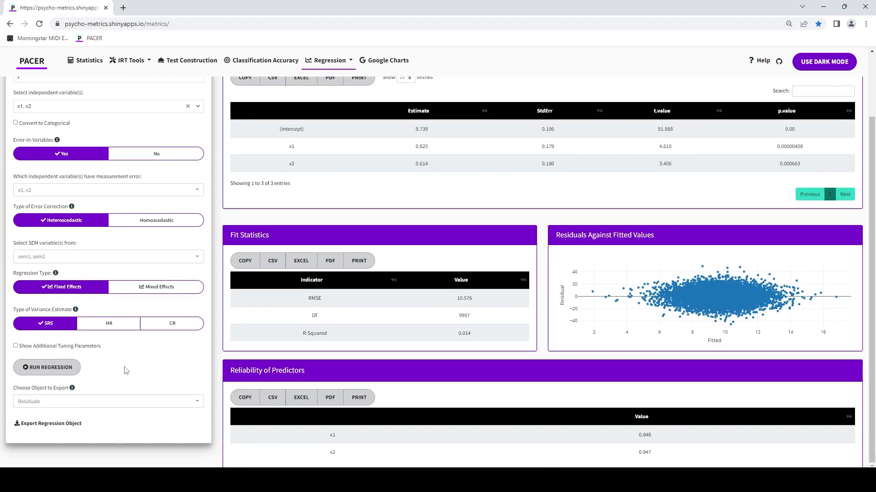
pyautogui.click(166, 326)
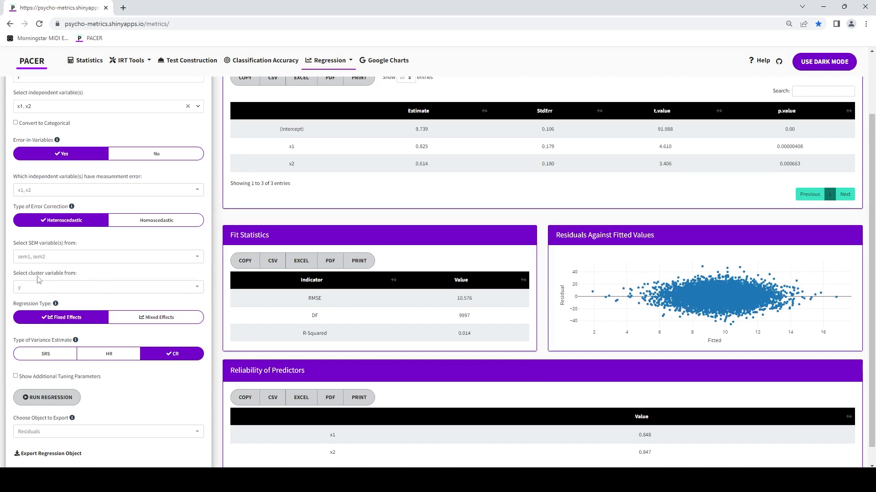
pyautogui.click(135, 286)
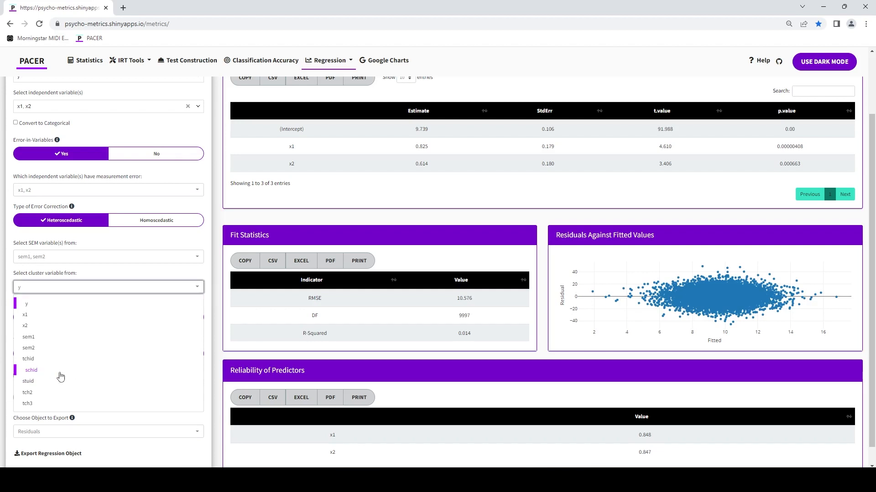
pyautogui.click(59, 372)
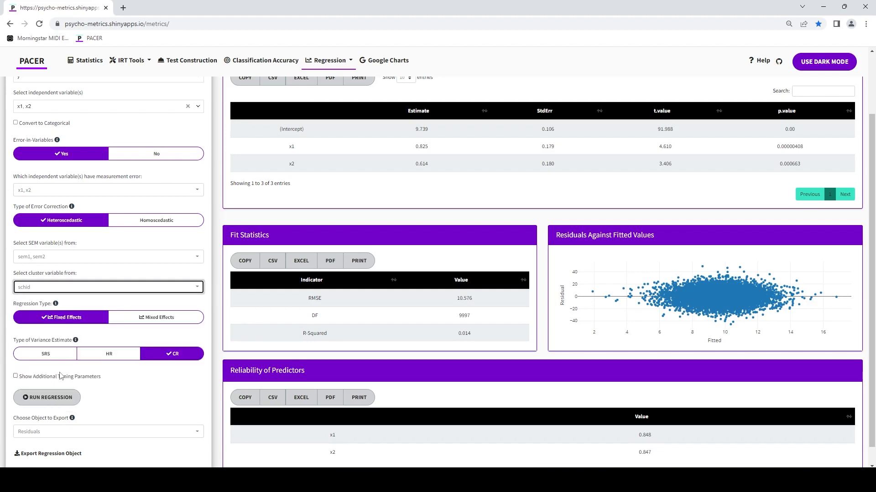
pyautogui.click(64, 400)
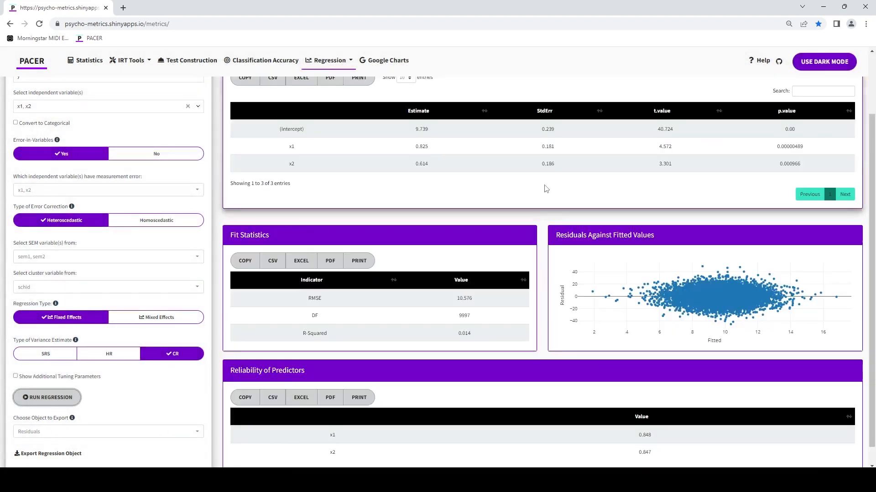
pyautogui.scroll(3, 547, 192)
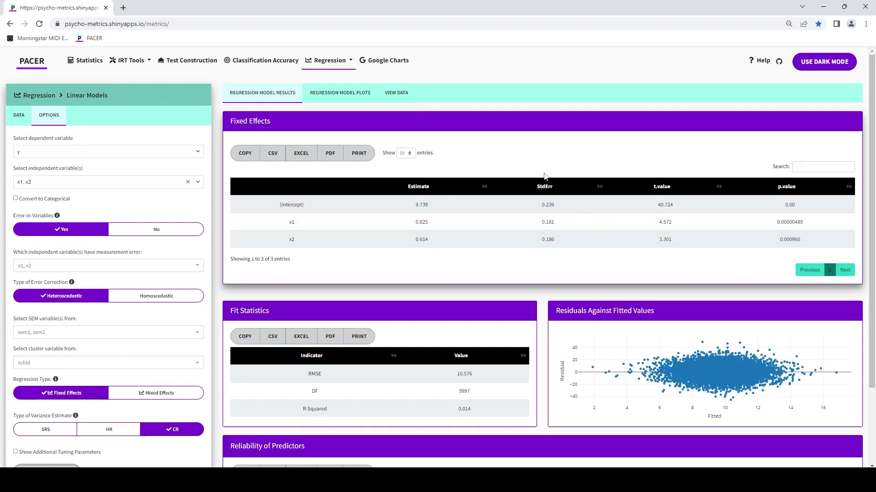
# Step: Switch the type of variance estimate to HR briefly and set it back to SRS
pyautogui.scroll(-1, 544, 183)
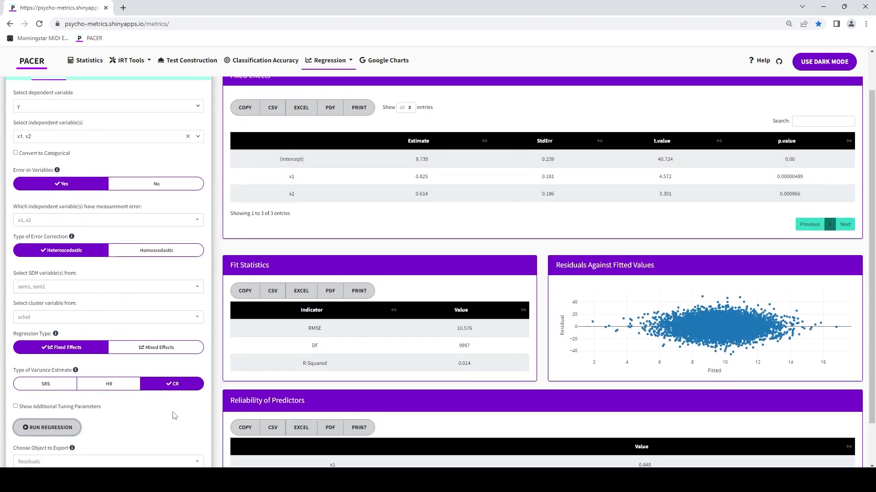
pyautogui.click(115, 394)
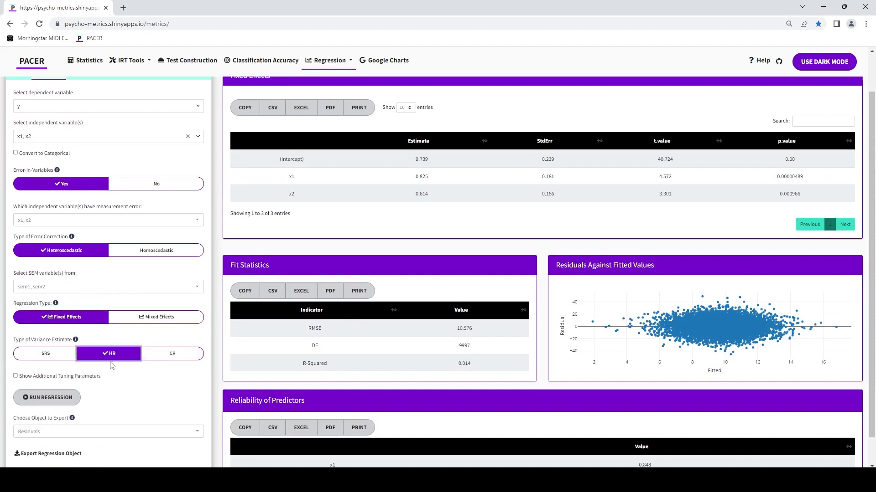
pyautogui.click(45, 353)
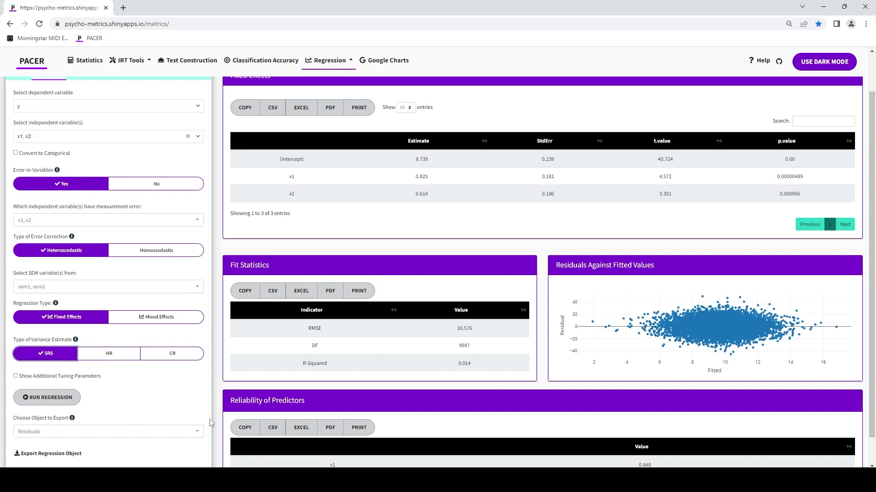
# Step: Set the regression object for export to Predicted Values
pyautogui.scroll(-1, 203, 393)
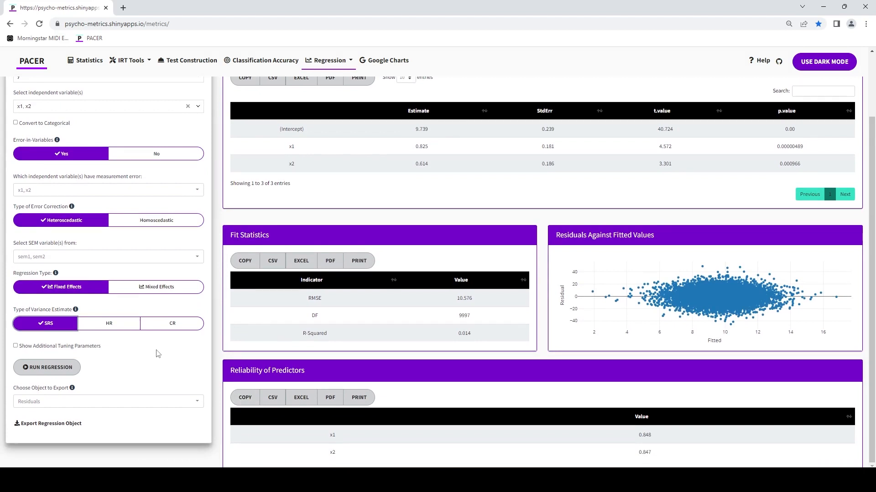
pyautogui.click(132, 405)
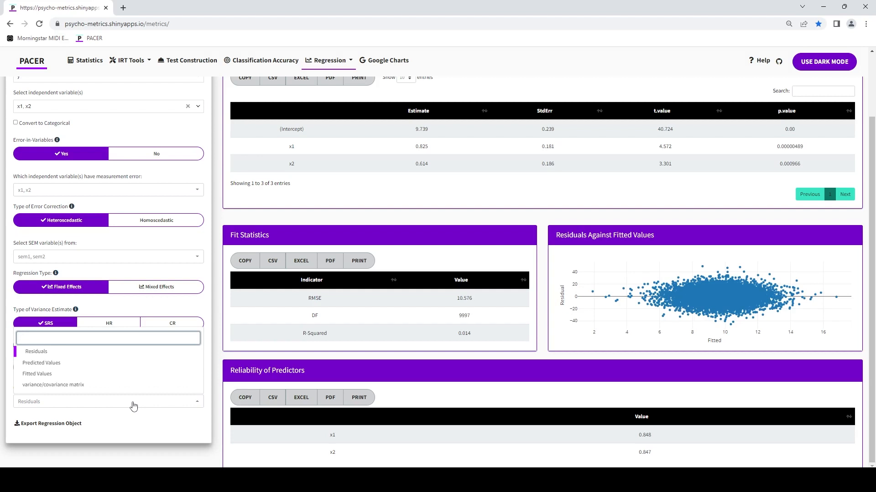
pyautogui.click(108, 366)
pyautogui.click(152, 429)
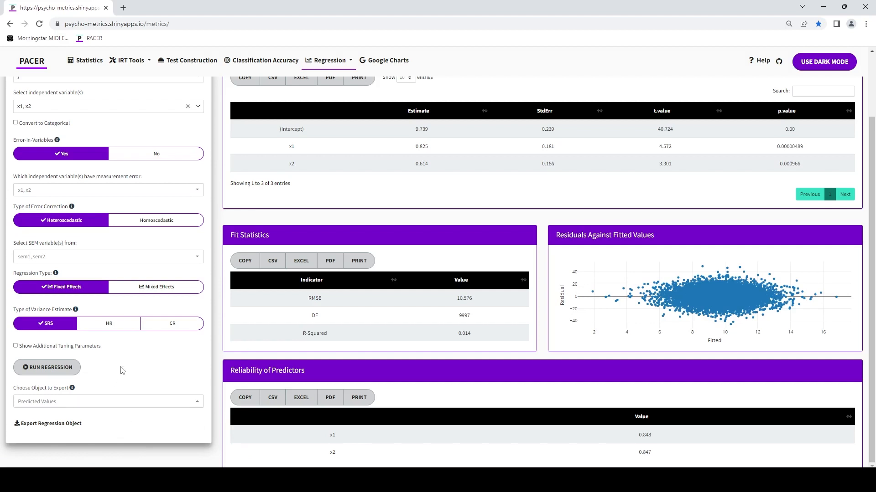
pyautogui.scroll(2, 122, 368)
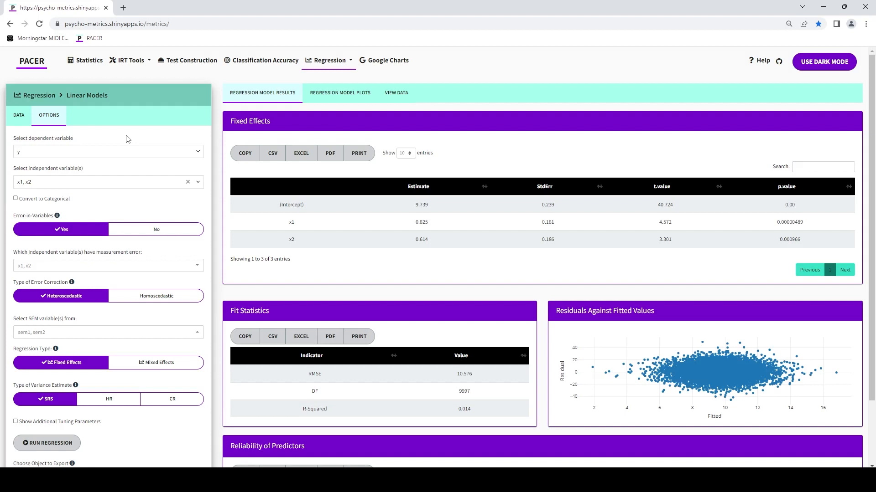
# Step: View the loaded data table and return to the regression model results
pyautogui.click(396, 93)
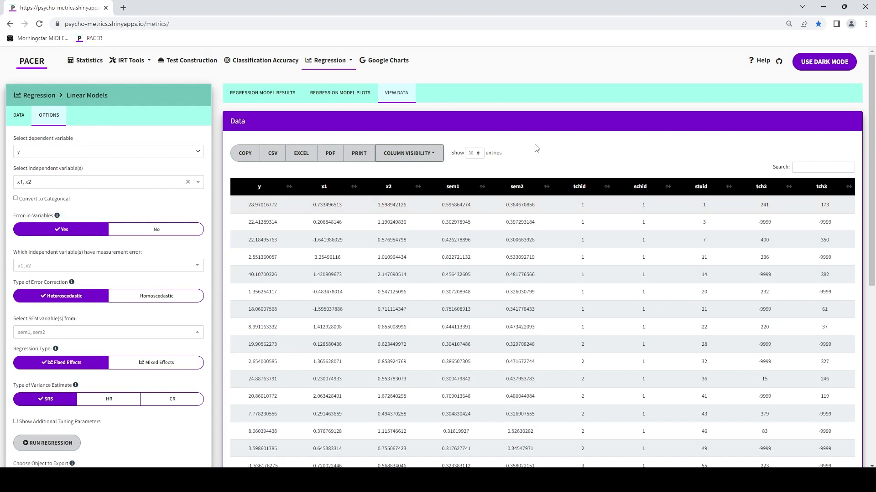
pyautogui.click(274, 93)
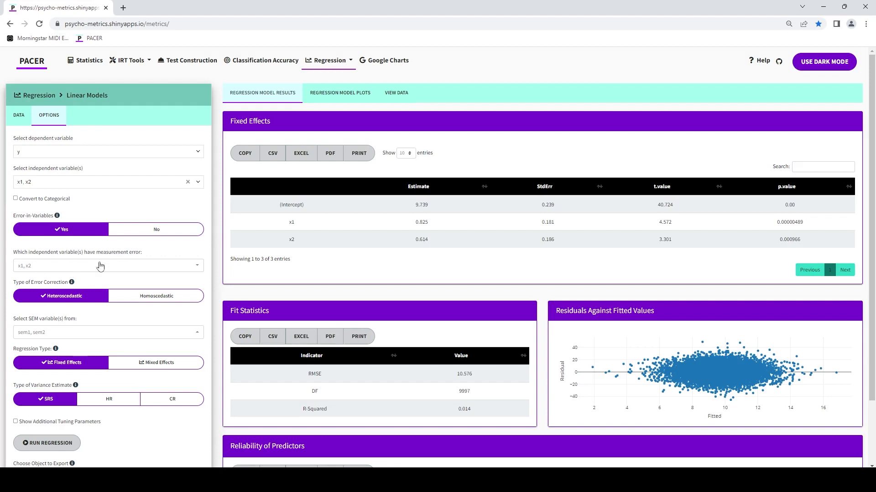
# Step: Turn off error-in-variables and set up a nested Mixed Effects regression with schid as the level variable
pyautogui.click(163, 232)
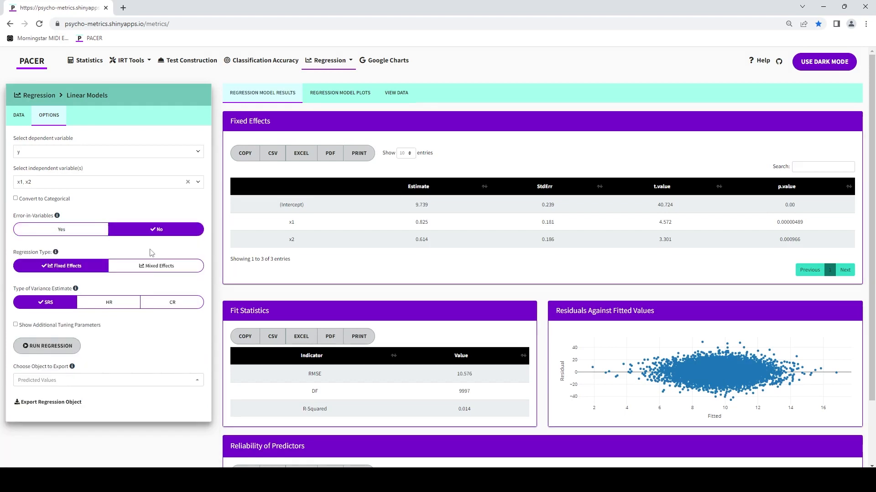
pyautogui.click(169, 268)
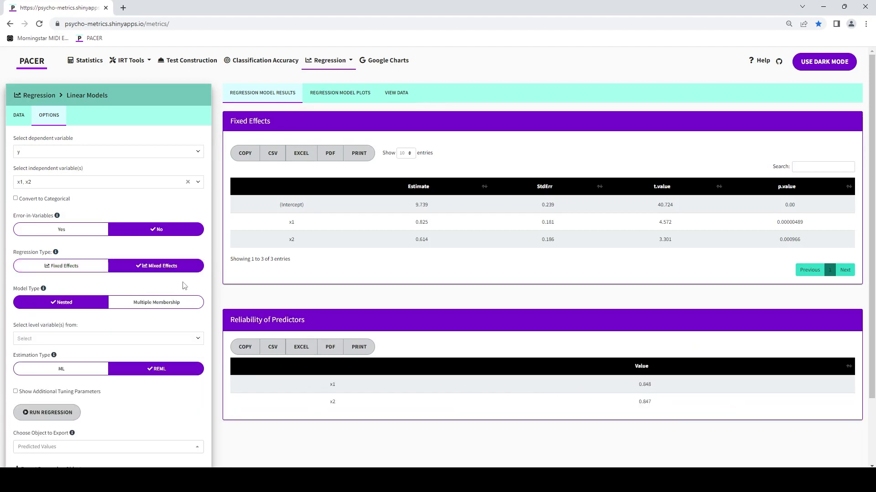
pyautogui.click(90, 339)
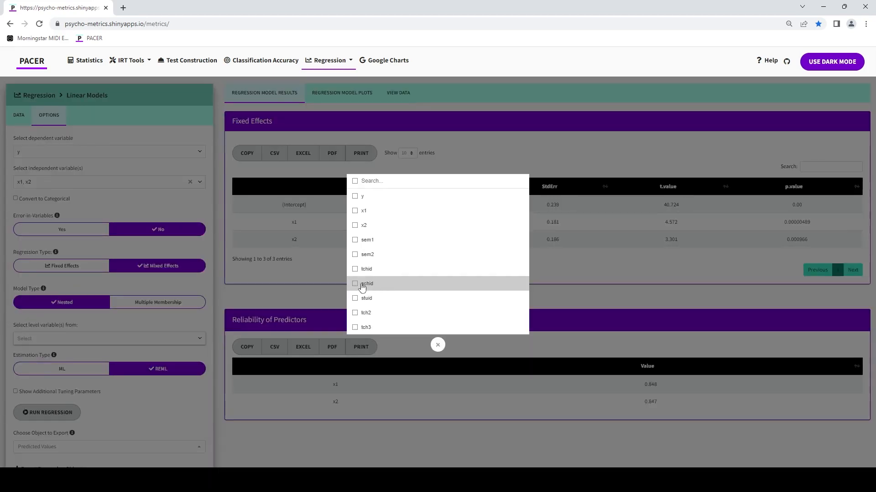
pyautogui.click(393, 285)
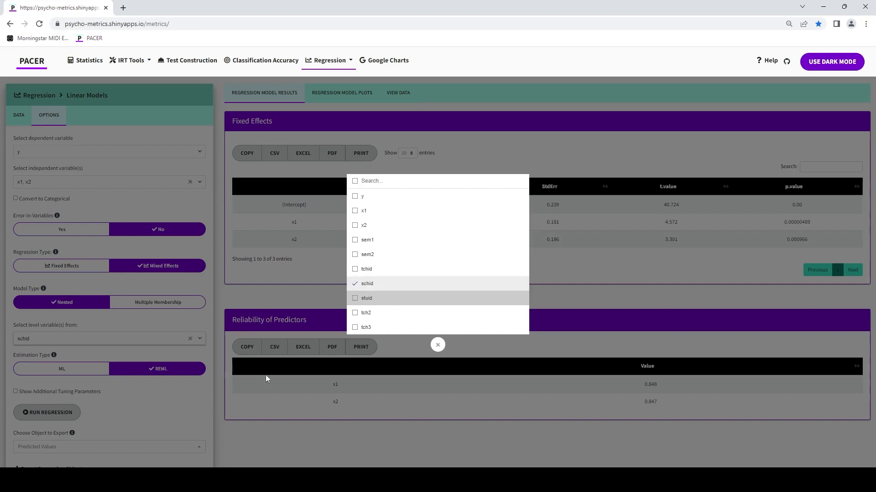
pyautogui.click(191, 404)
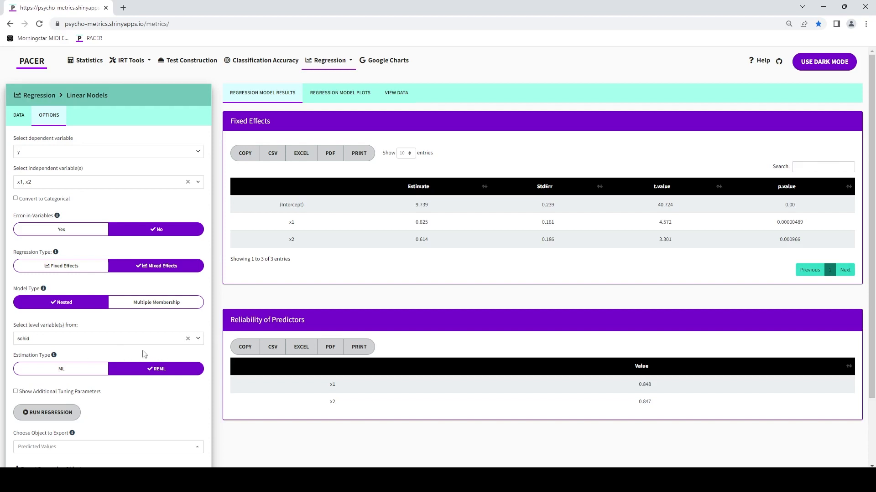
# Step: Switch the estimation type to ML and back to REML, and run the nested regression
pyautogui.click(85, 369)
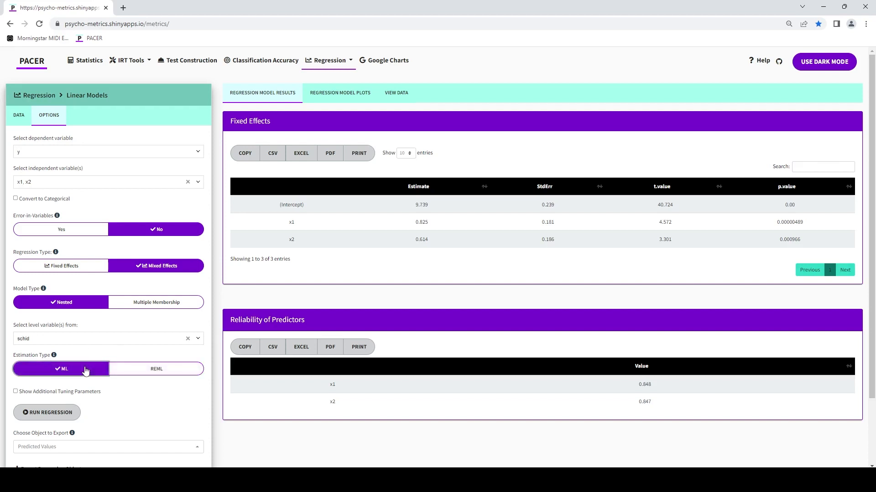
pyautogui.click(164, 368)
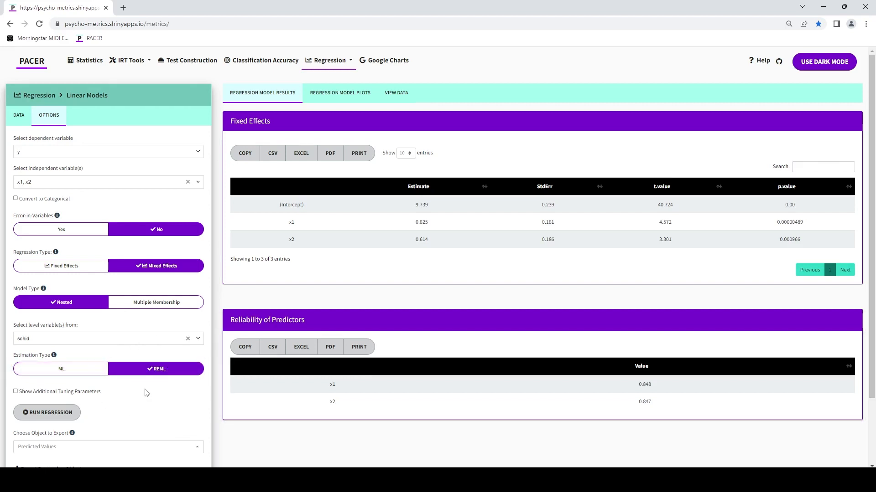
pyautogui.click(57, 414)
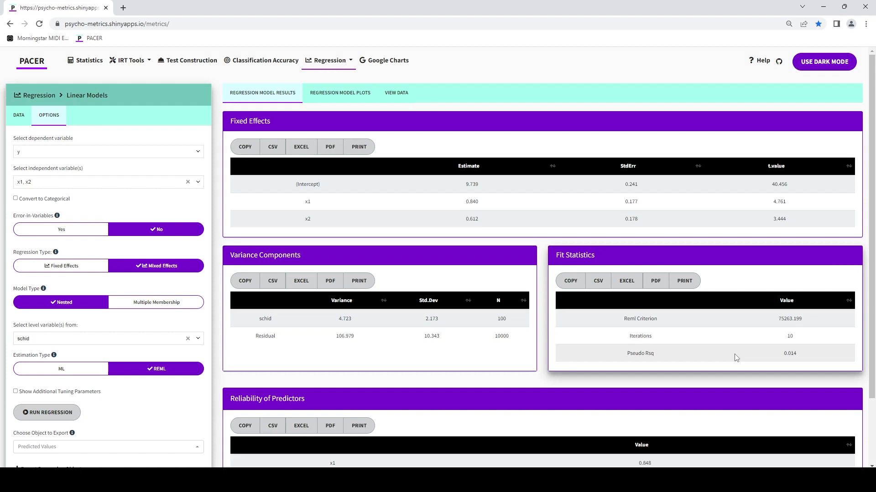
# Step: View the residual QQ plot and the bar plot of variance components for the schid model
pyautogui.click(356, 96)
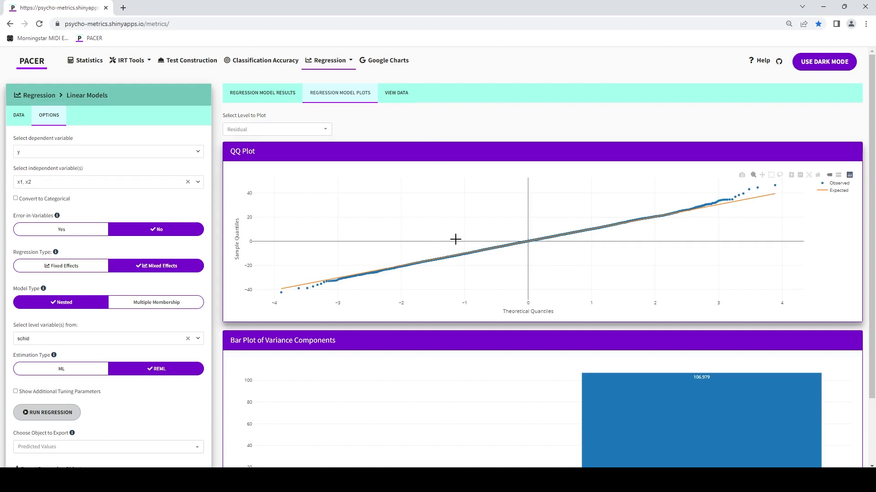
pyautogui.scroll(-2, 455, 240)
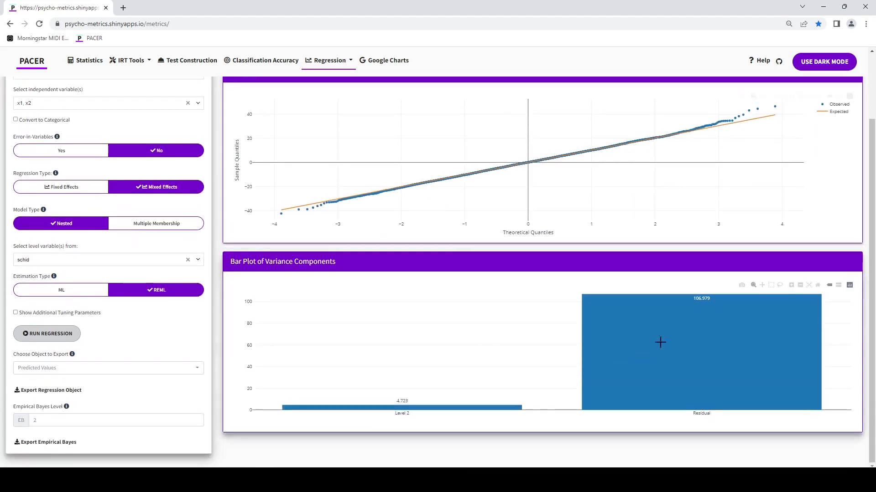
pyautogui.scroll(2, 512, 332)
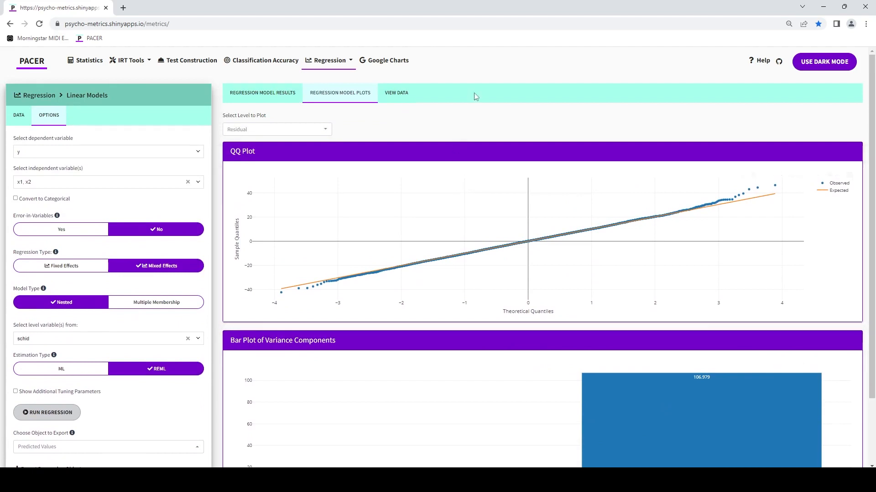
# Step: Plot the schid level, examine its QQ plot and the Empirical Bayes plot, and return to the model results
pyautogui.click(294, 130)
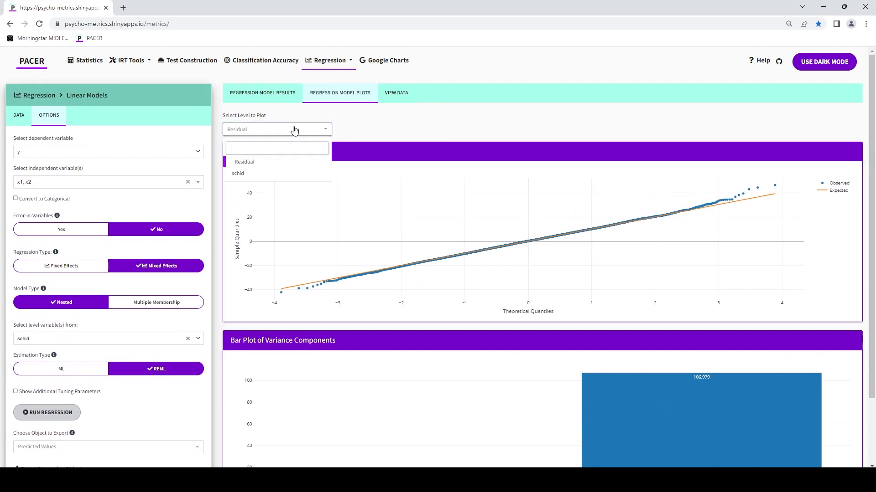
pyautogui.click(288, 176)
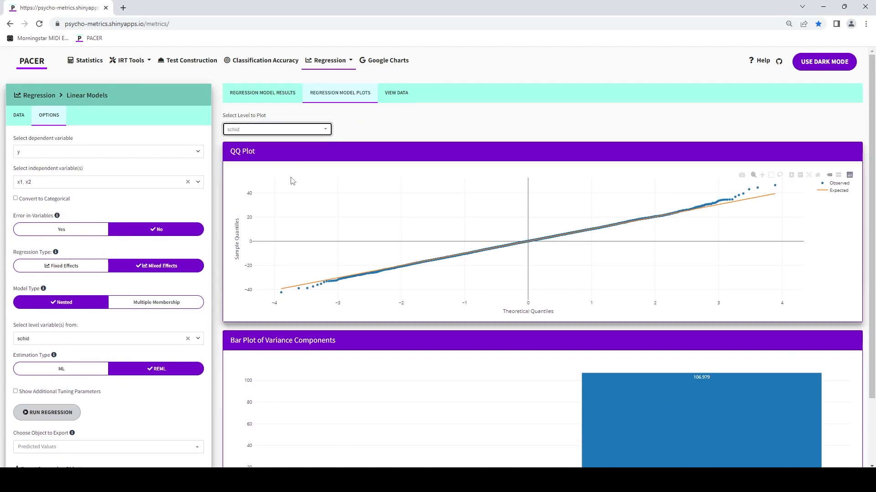
pyautogui.click(463, 128)
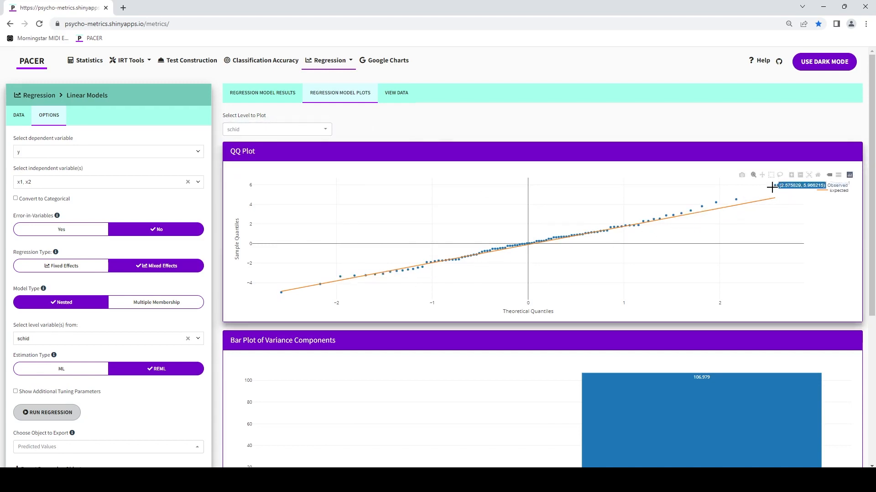
pyautogui.scroll(-3, 529, 218)
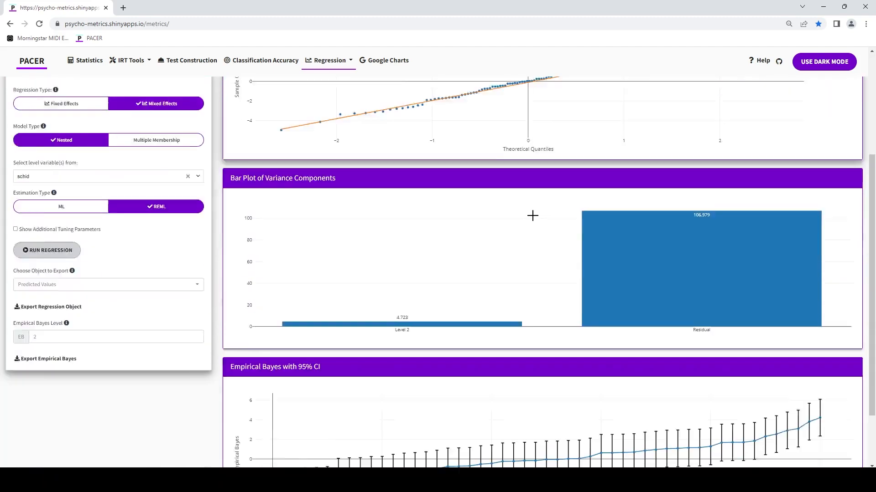
pyautogui.scroll(-2, 532, 216)
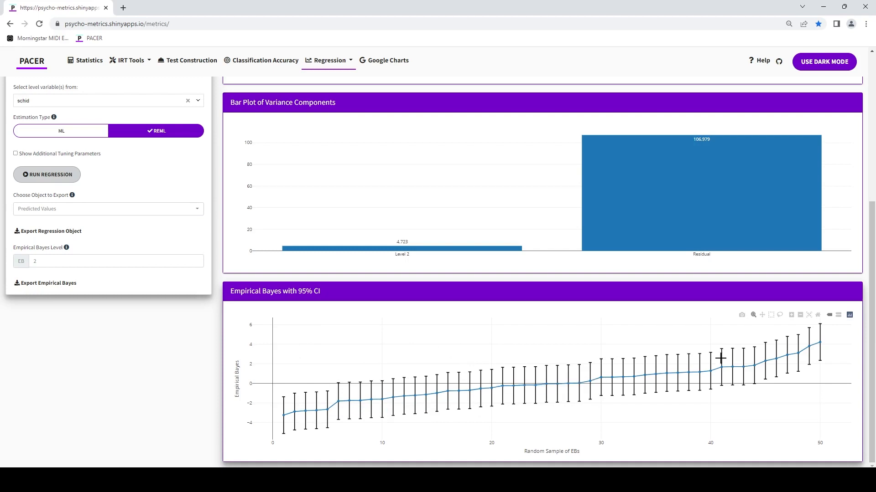
pyautogui.scroll(5, 778, 352)
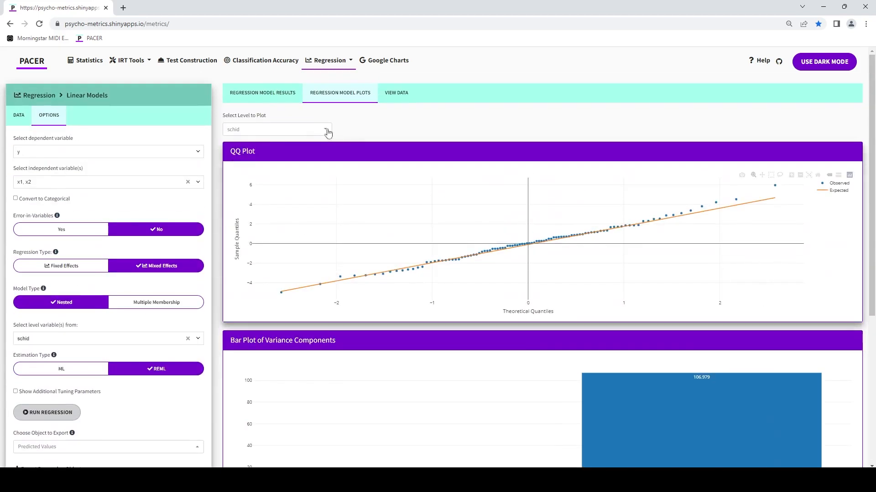
pyautogui.click(283, 95)
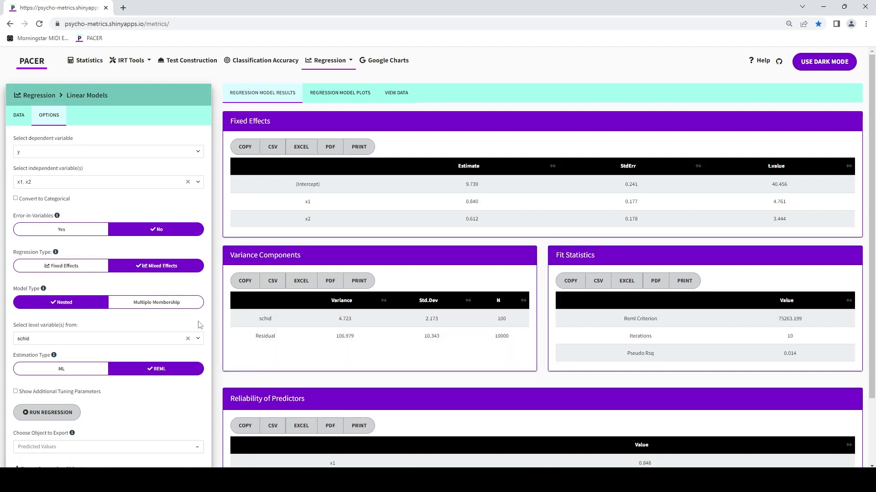
# Step: Set the level variables to tchid and schid, in that order, and rerun the nested regression
pyautogui.click(140, 339)
pyautogui.click(367, 269)
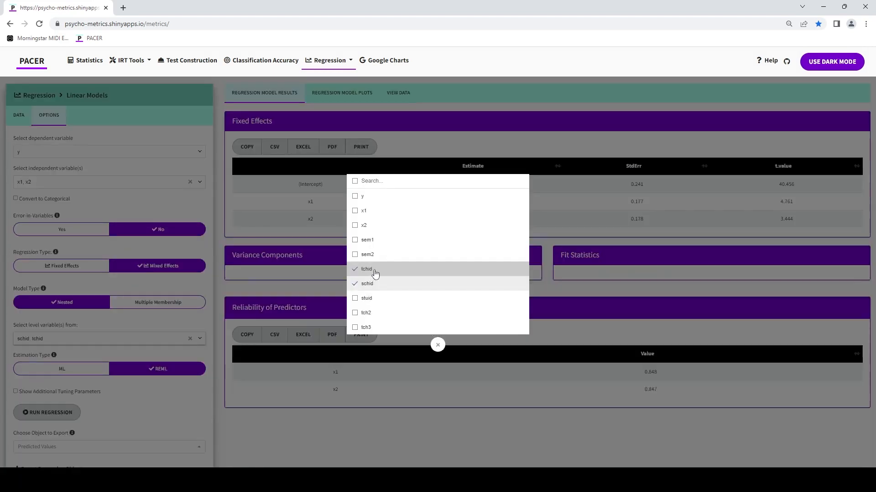
pyautogui.click(376, 287)
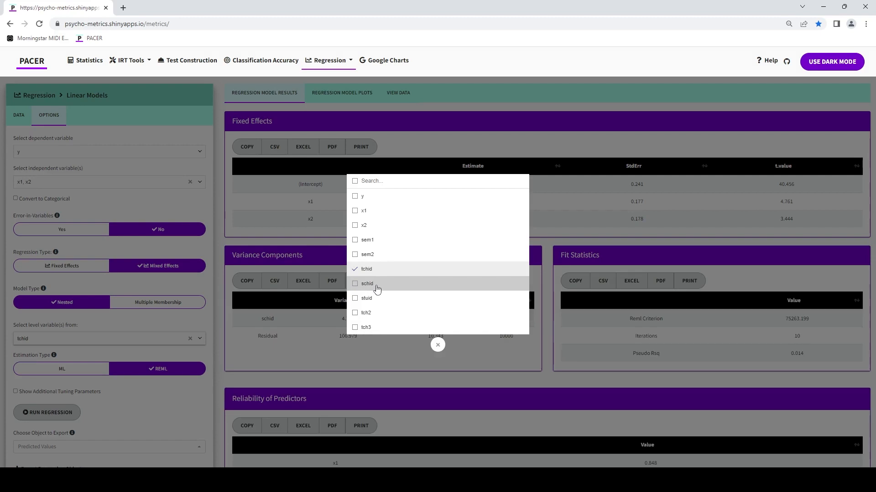
pyautogui.click(381, 283)
pyautogui.click(217, 363)
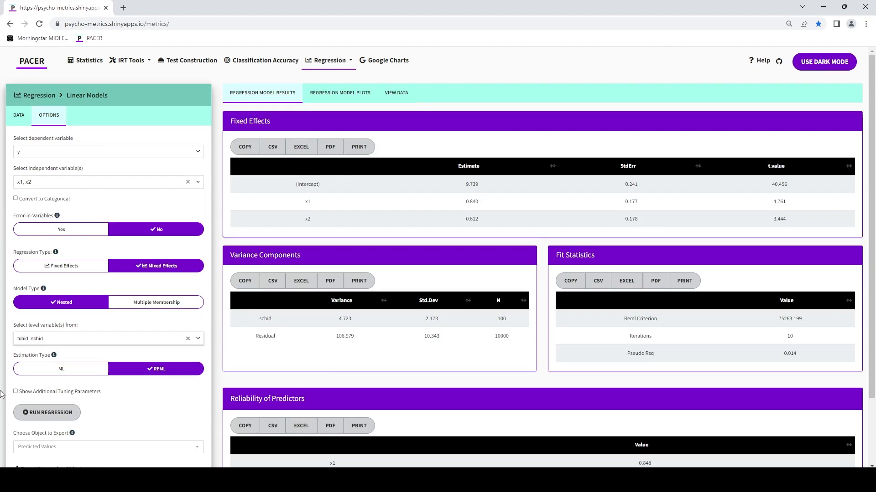
pyautogui.click(33, 413)
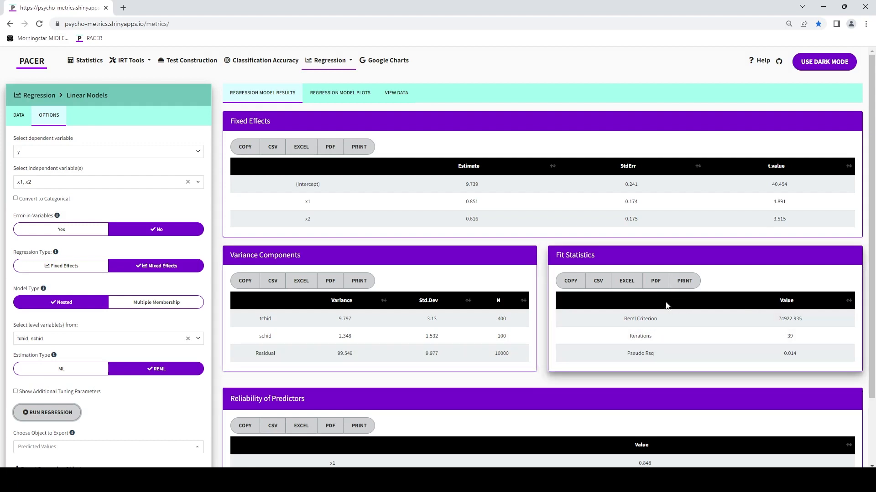
# Step: Plot the tchid level and examine its QQ plot, the variance components and the Empirical Bayes plot
pyautogui.click(347, 98)
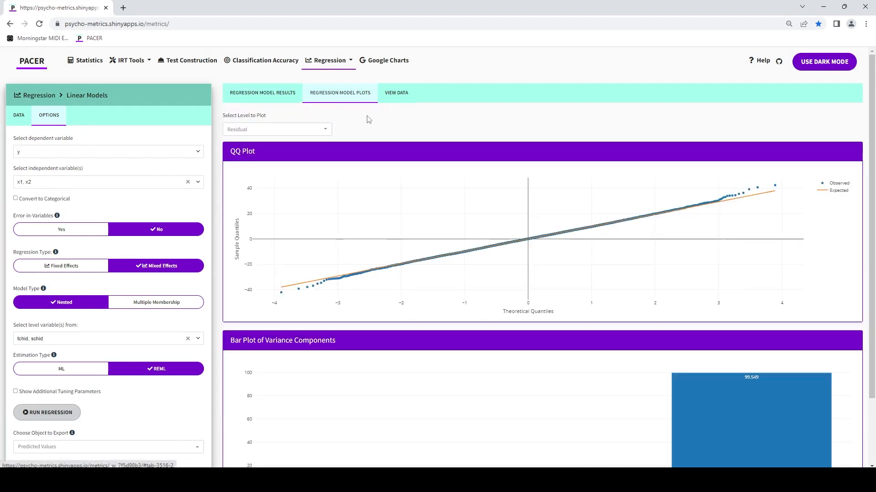
pyautogui.click(289, 130)
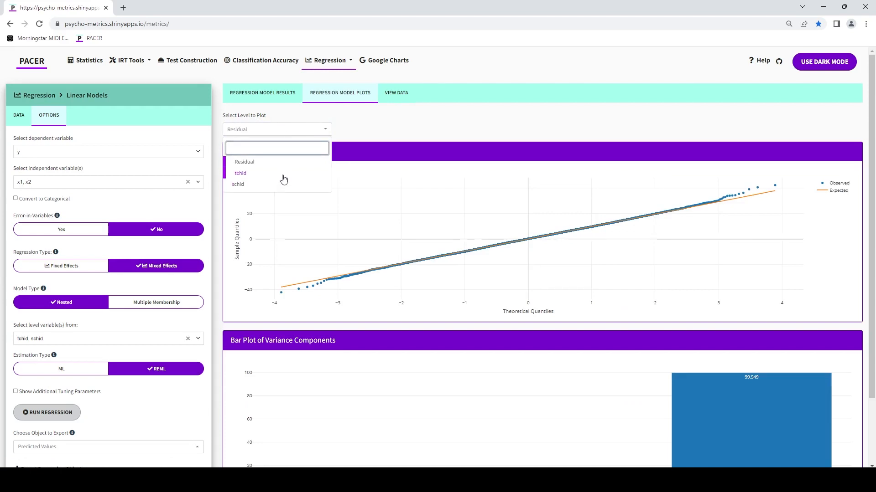
pyautogui.click(283, 174)
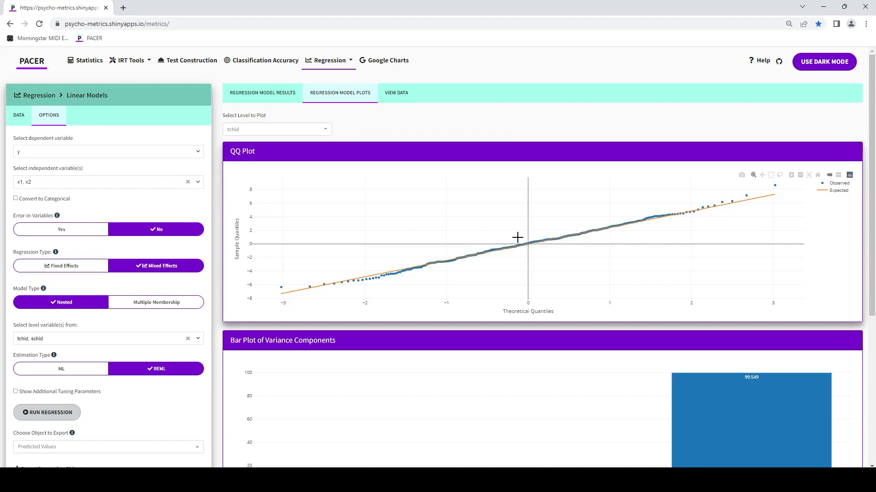
pyautogui.scroll(-5, 475, 232)
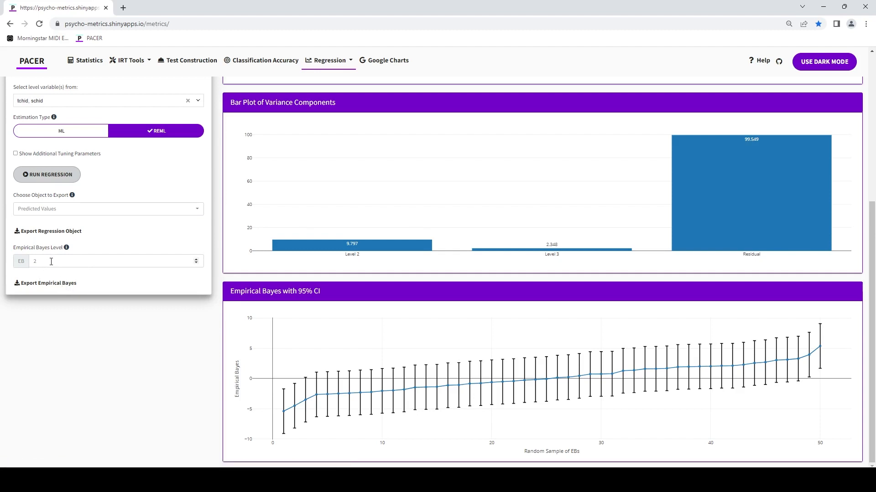
# Step: Raise the Empirical Bayes level for export to 3 and lower it back to 2
pyautogui.click(196, 259)
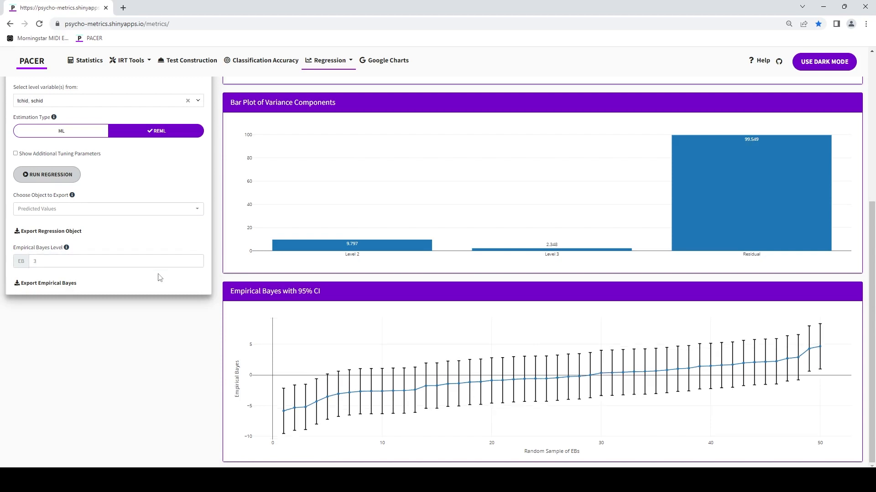
pyautogui.click(196, 263)
pyautogui.scroll(5, 212, 262)
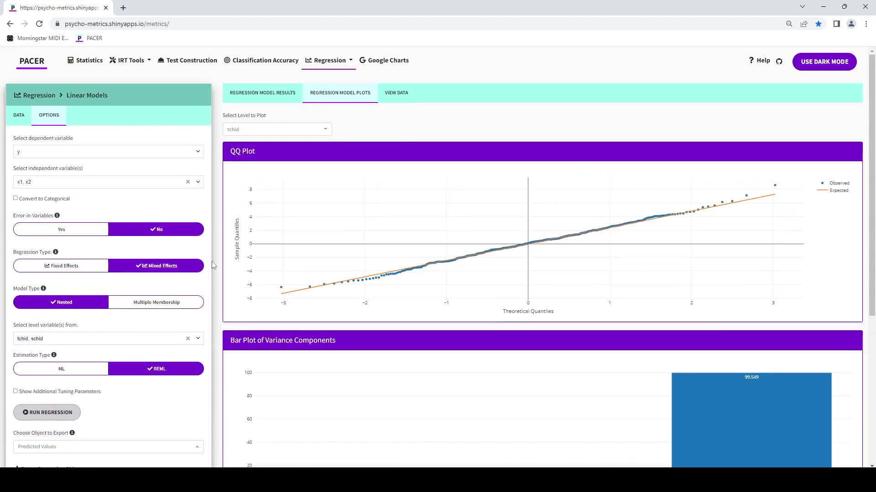